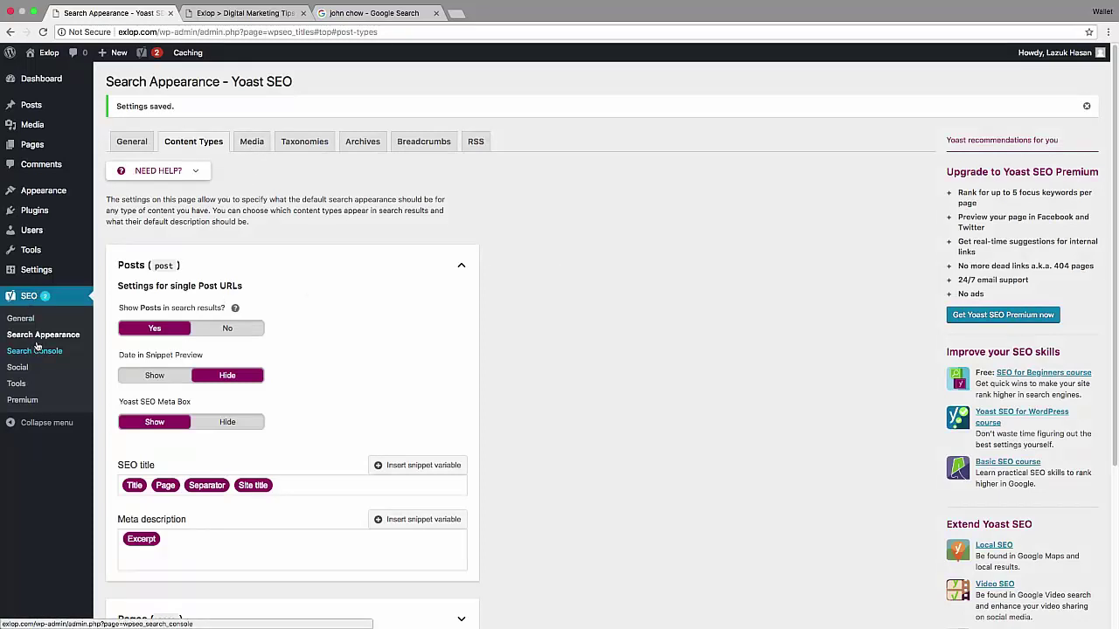
- Open the Media search appearance settings and check the attachment URL redirect option at No, returning it to Yes
{"action": "left_click", "coordinate": [252, 145]}
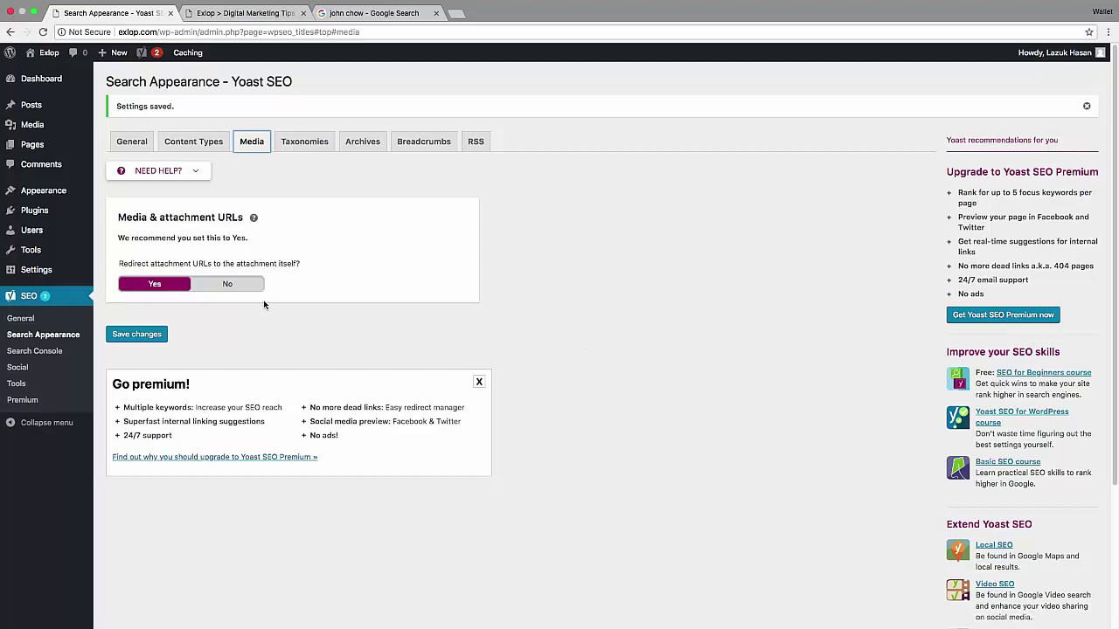
{"action": "left_click", "coordinate": [226, 283]}
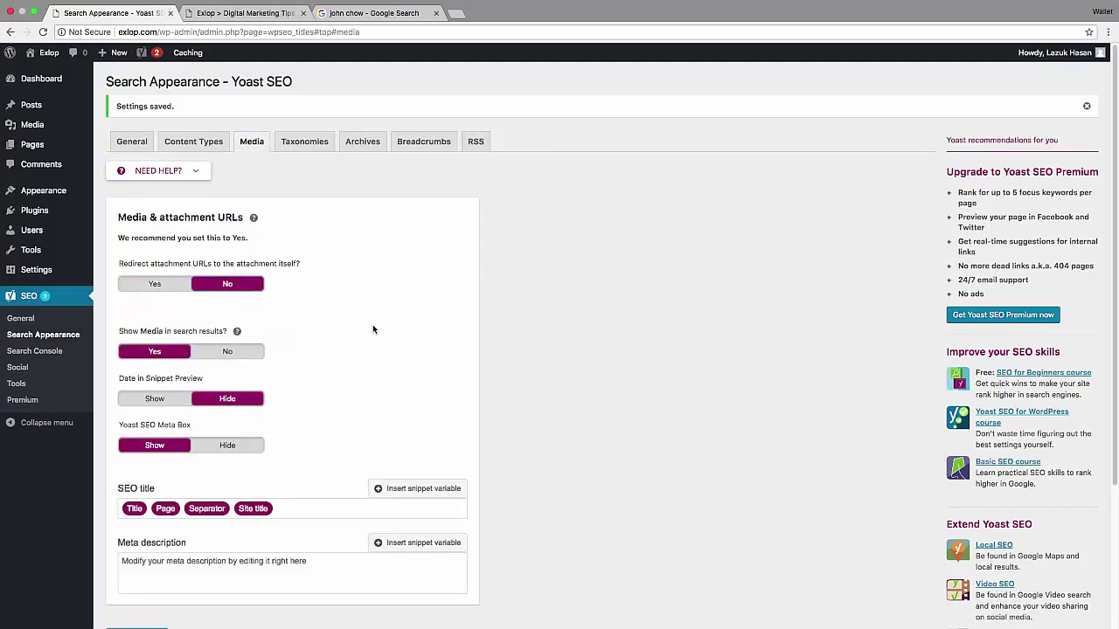
{"action": "left_click", "coordinate": [153, 286]}
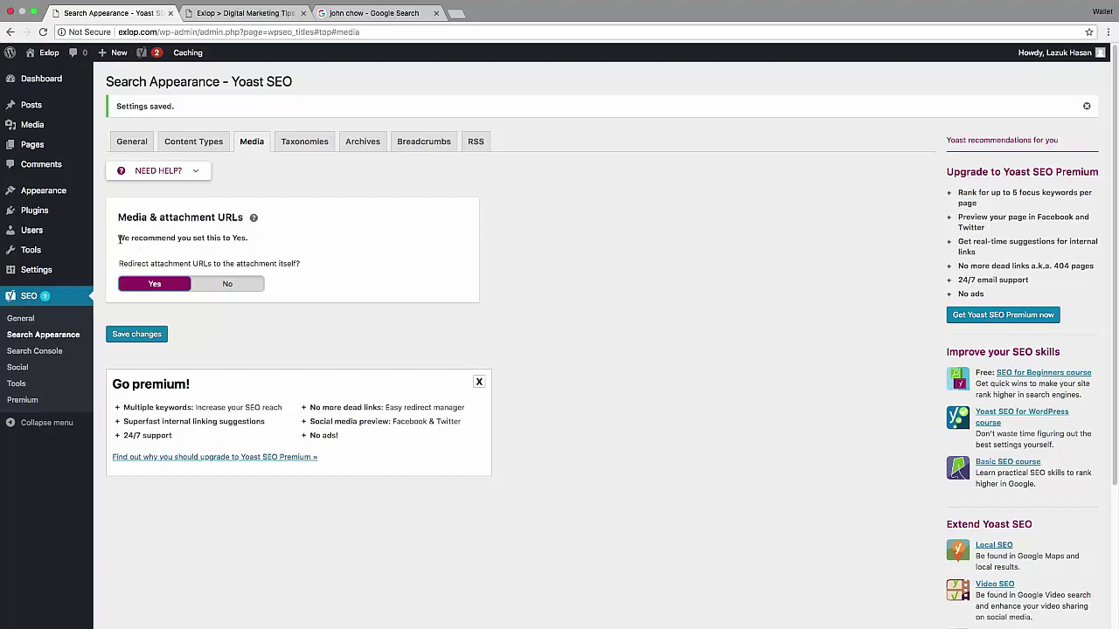
{"action": "left_click_drag", "start_coordinate": [120, 262], "coordinate": [303, 263]}
{"action": "left_click", "coordinate": [446, 267]}
- Turn off attachment URL redirection to examine the media search results, snippet date, meta box, SEO title and meta description options
{"action": "left_click", "coordinate": [230, 287]}
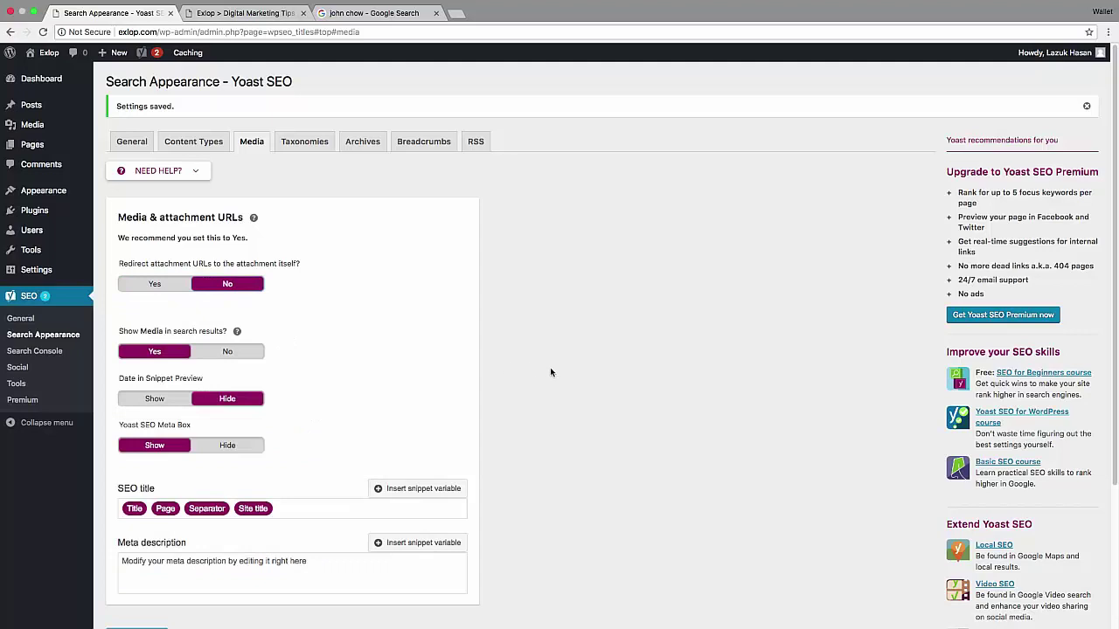
{"action": "scroll", "coordinate": [551, 372], "scroll_direction": "down", "scroll_amount": 1}
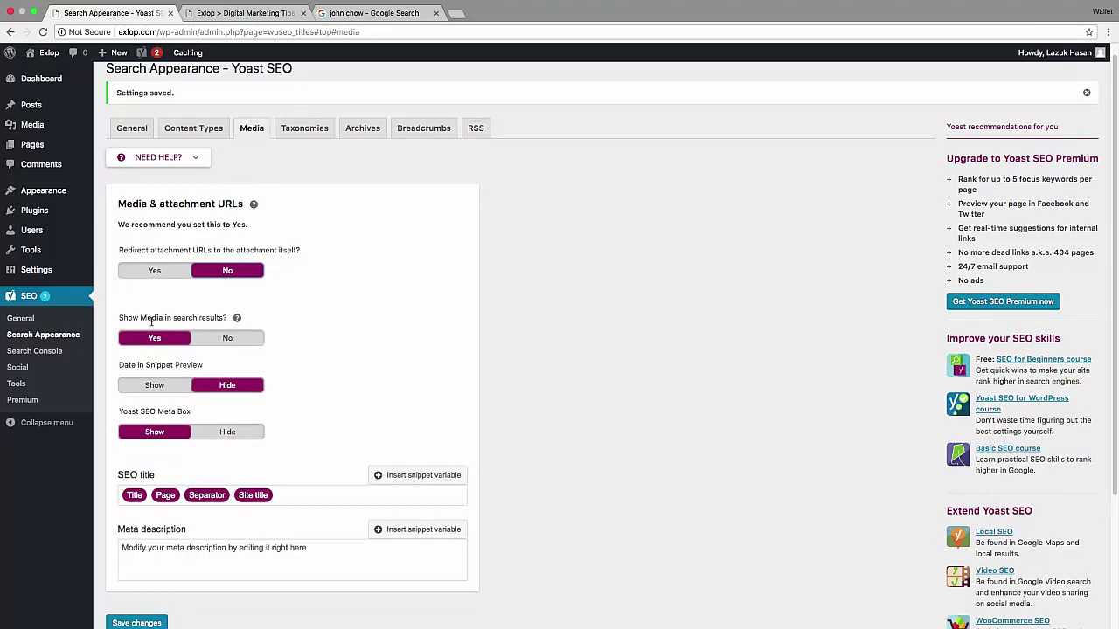
{"action": "scroll", "coordinate": [170, 398], "scroll_direction": "down", "scroll_amount": 1}
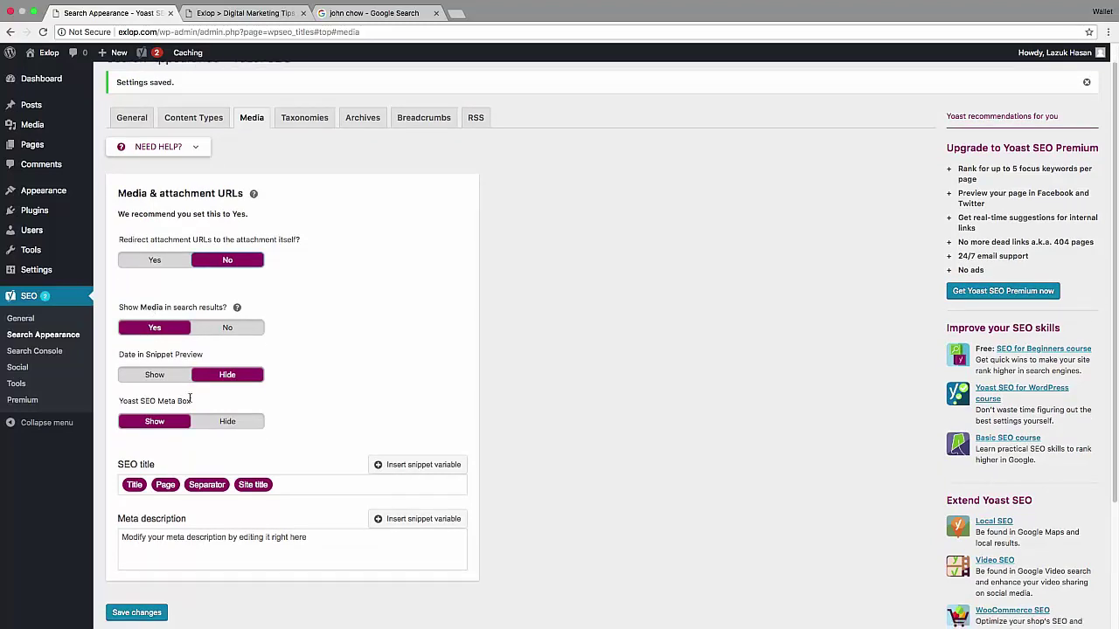
{"action": "scroll", "coordinate": [190, 402], "scroll_direction": "down", "scroll_amount": 1}
{"action": "scroll", "coordinate": [190, 401], "scroll_direction": "down", "scroll_amount": 3}
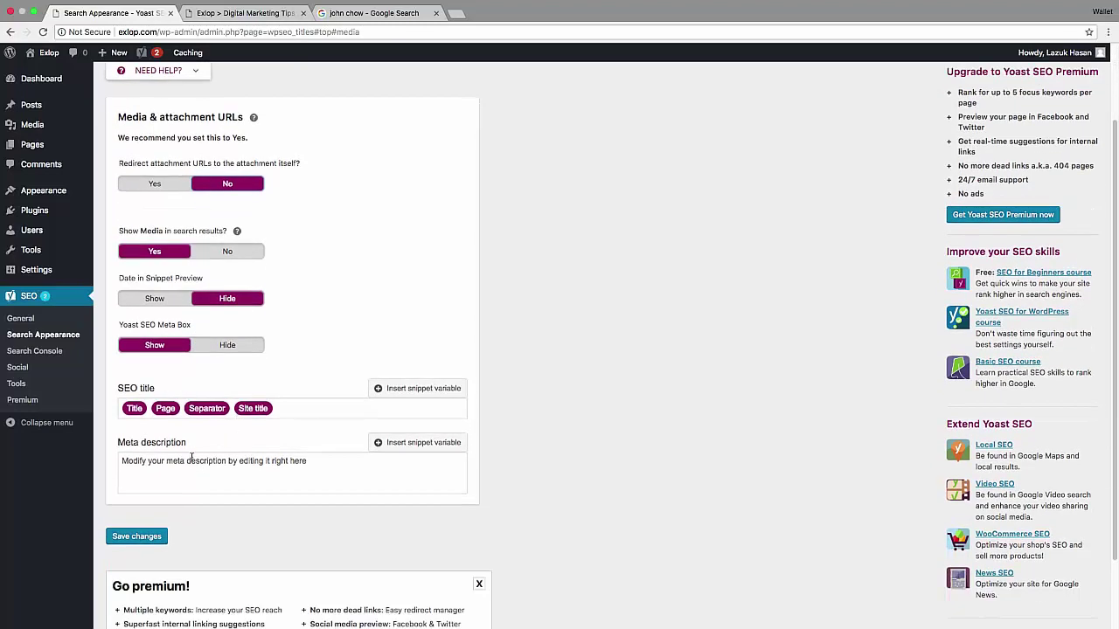
{"action": "scroll", "coordinate": [201, 459], "scroll_direction": "up", "scroll_amount": 3}
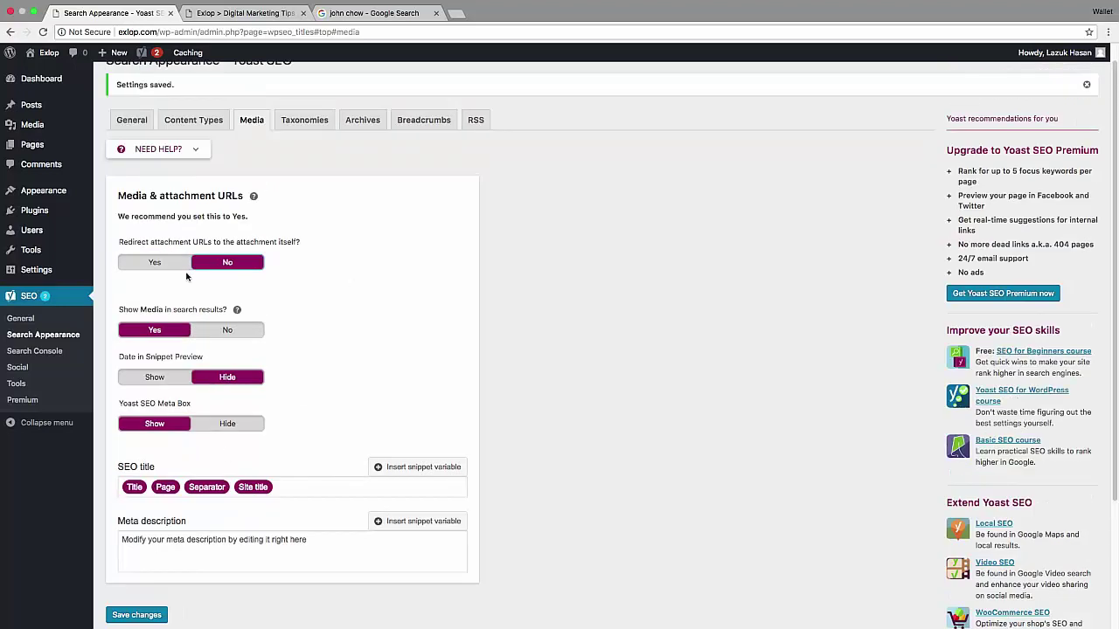
{"action": "left_click", "coordinate": [152, 265]}
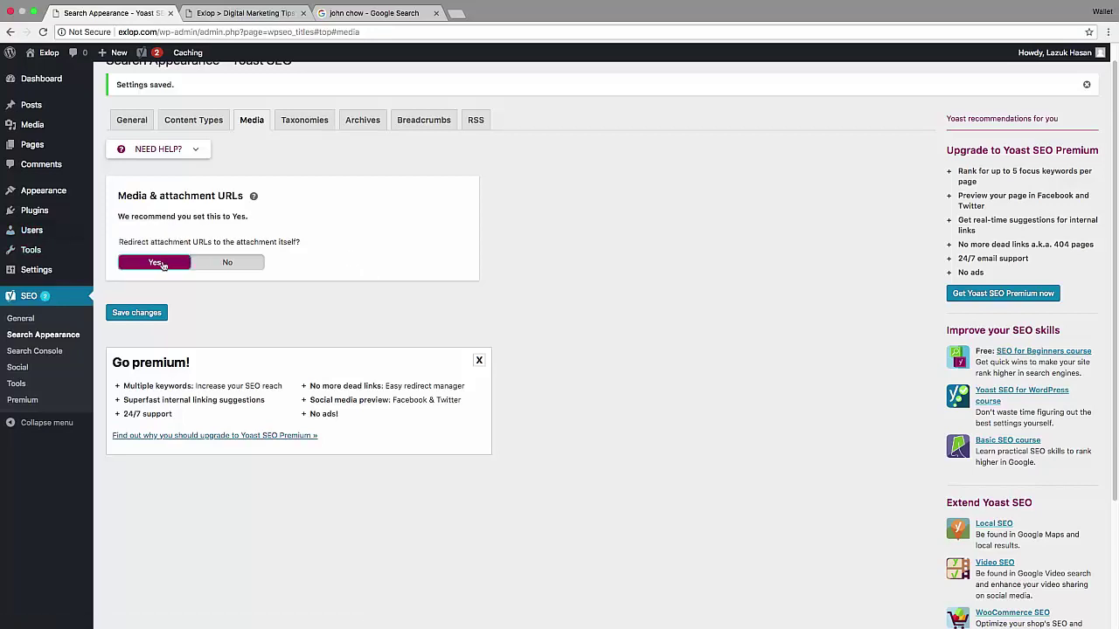
{"action": "left_click", "coordinate": [232, 264]}
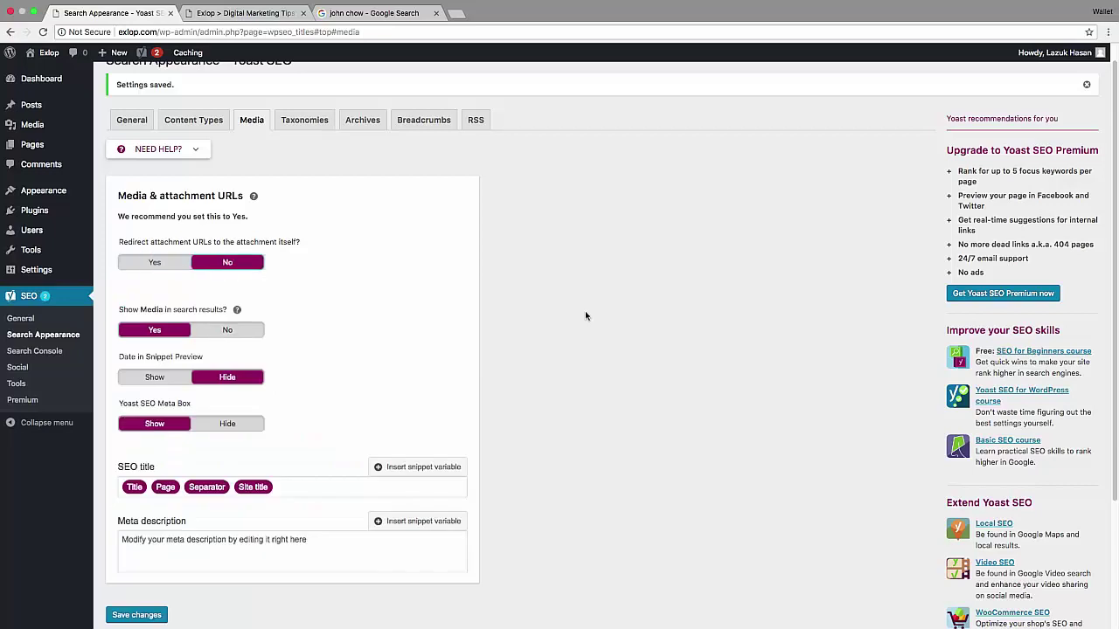
{"action": "scroll", "coordinate": [585, 311], "scroll_direction": "down", "scroll_amount": 1}
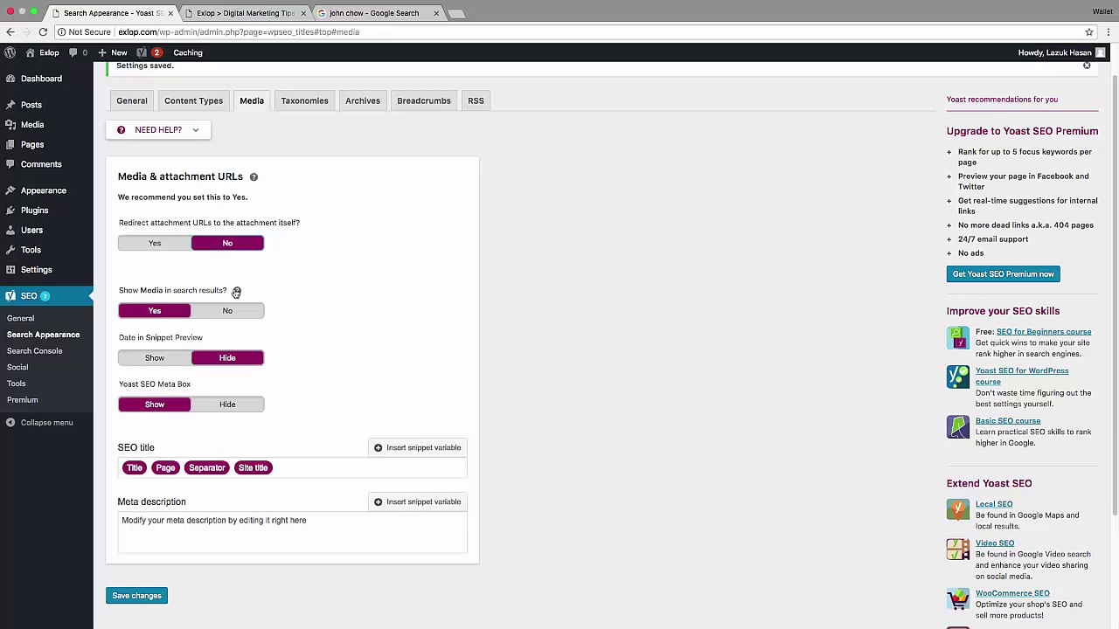
{"action": "scroll", "coordinate": [155, 297], "scroll_direction": "down", "scroll_amount": 1}
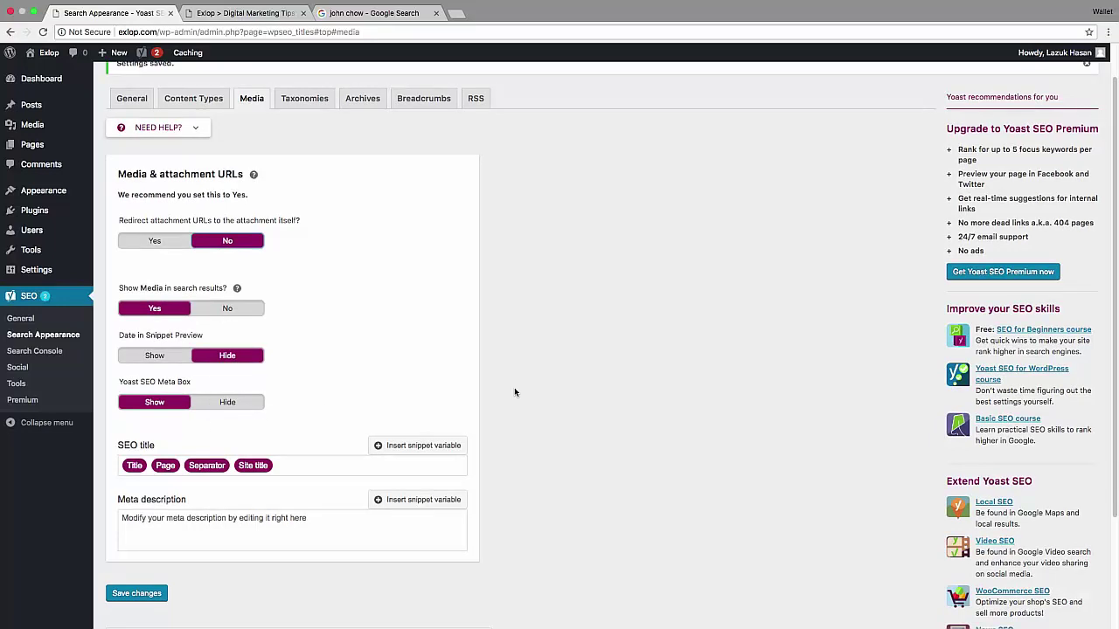
{"action": "scroll", "coordinate": [513, 392], "scroll_direction": "up", "scroll_amount": 2}
- Set attachment URLs to redirect to the attachment itself and save the media settings
{"action": "left_click", "coordinate": [154, 285]}
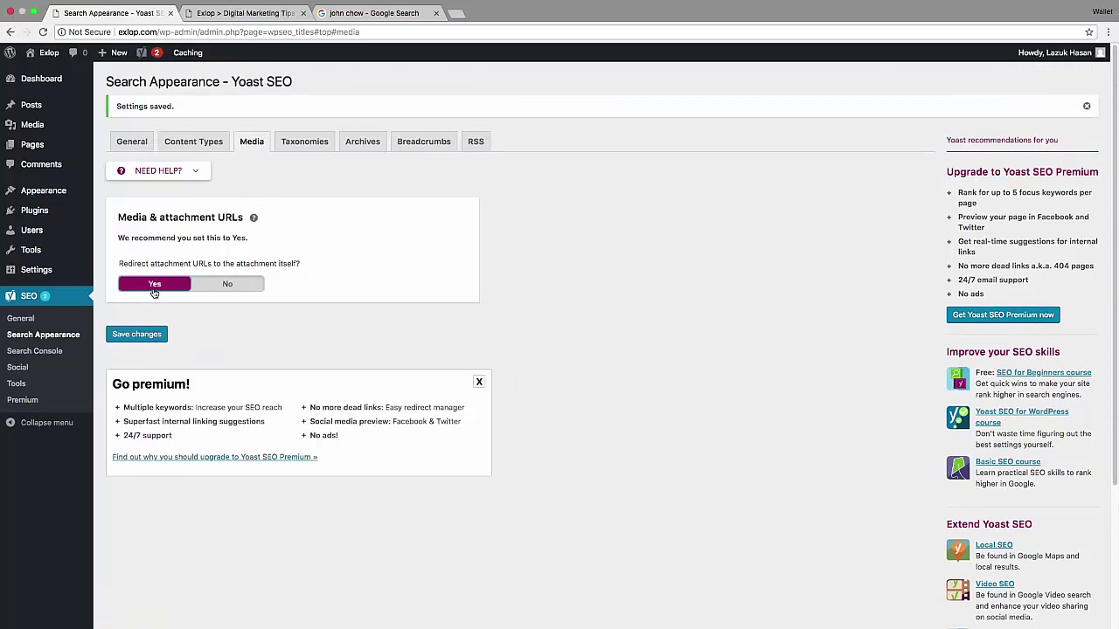
{"action": "left_click", "coordinate": [149, 336]}
- In the Taxonomies settings, remove the word Archives and the Page variable from the Categories SEO title
{"action": "left_click", "coordinate": [305, 144]}
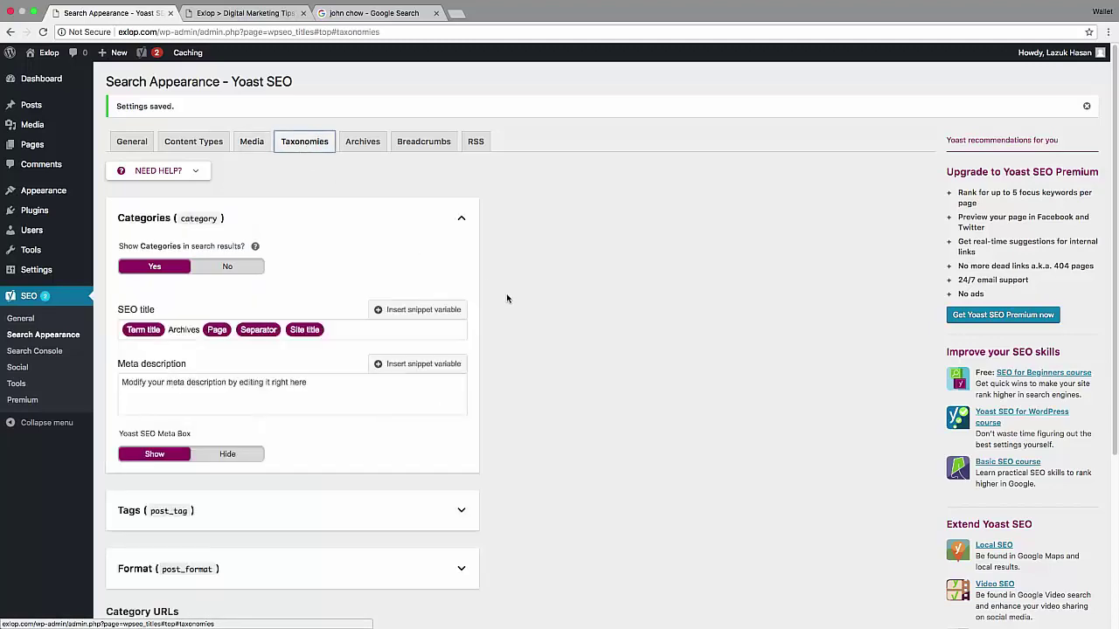
{"action": "scroll", "coordinate": [508, 300], "scroll_direction": "down", "scroll_amount": 3}
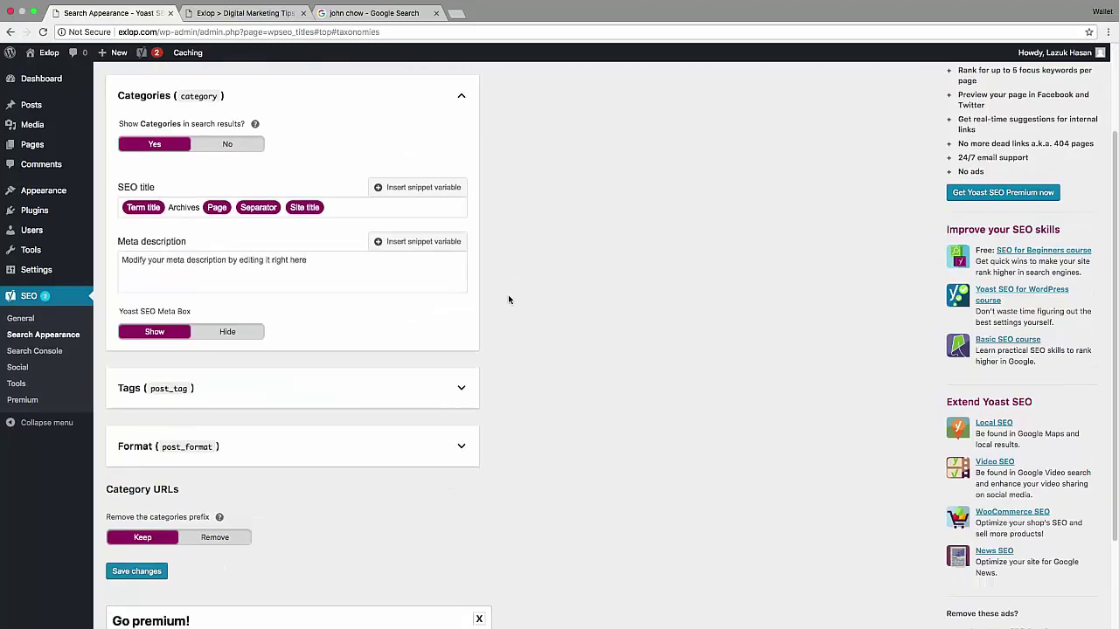
{"action": "scroll", "coordinate": [508, 299], "scroll_direction": "up", "scroll_amount": 3}
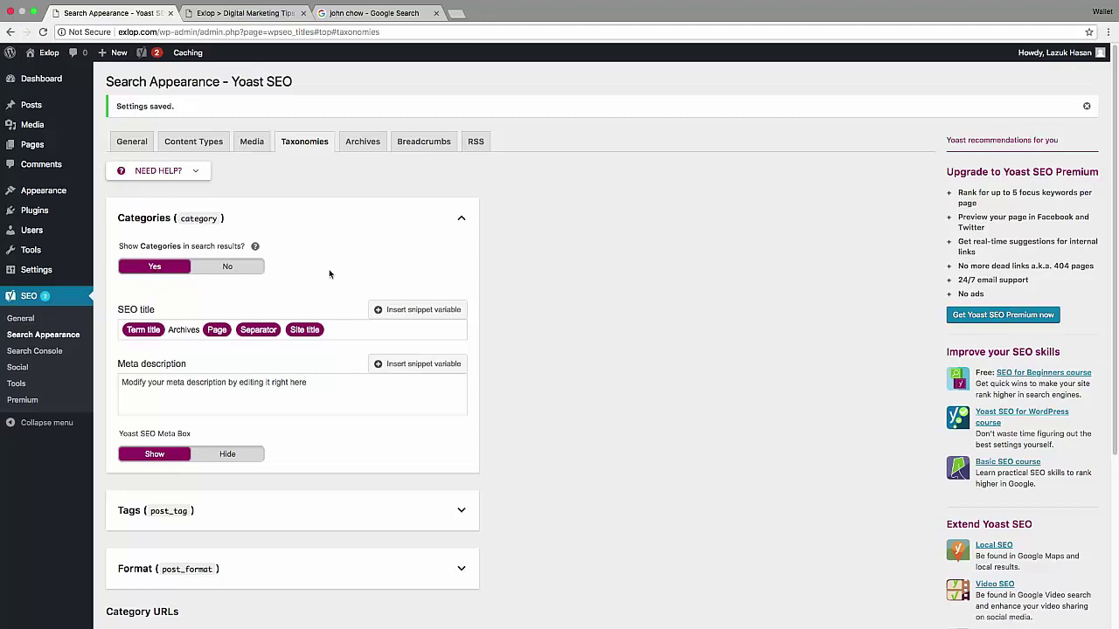
{"action": "scroll", "coordinate": [284, 311], "scroll_direction": "down", "scroll_amount": 2}
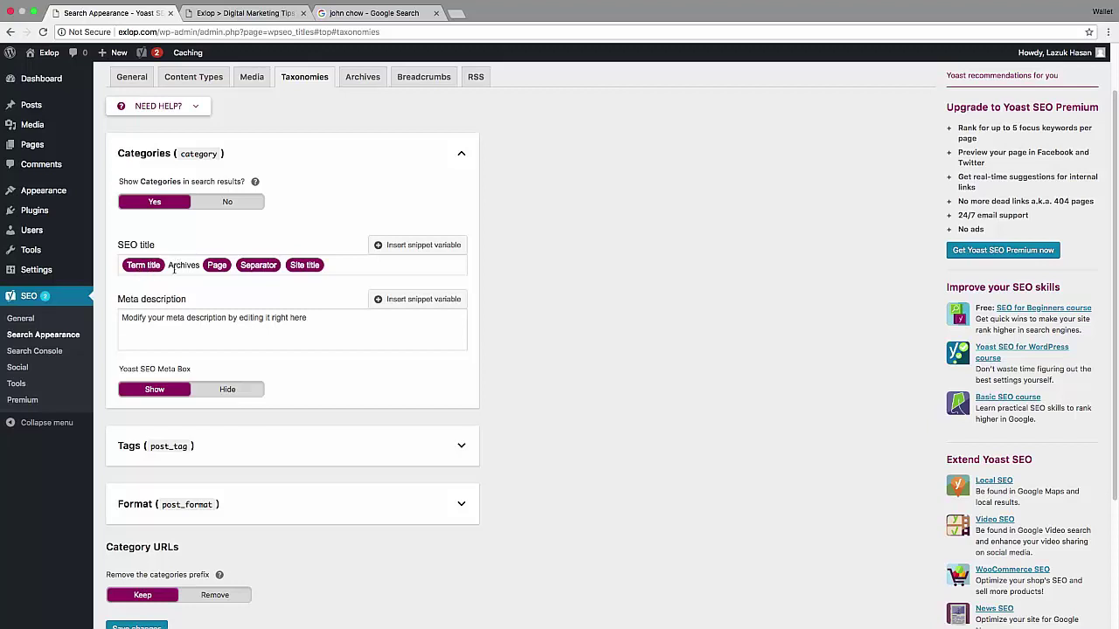
{"action": "left_click", "coordinate": [179, 270]}
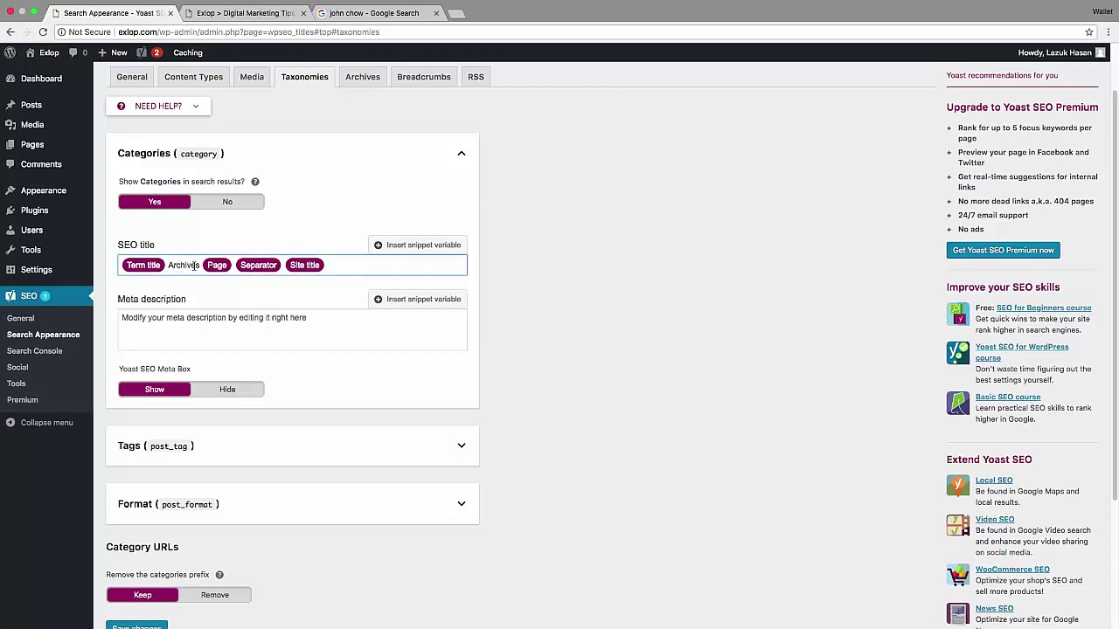
{"action": "left_click_drag", "start_coordinate": [199, 267], "coordinate": [168, 269]}
{"action": "key", "text": "BackSpace"}
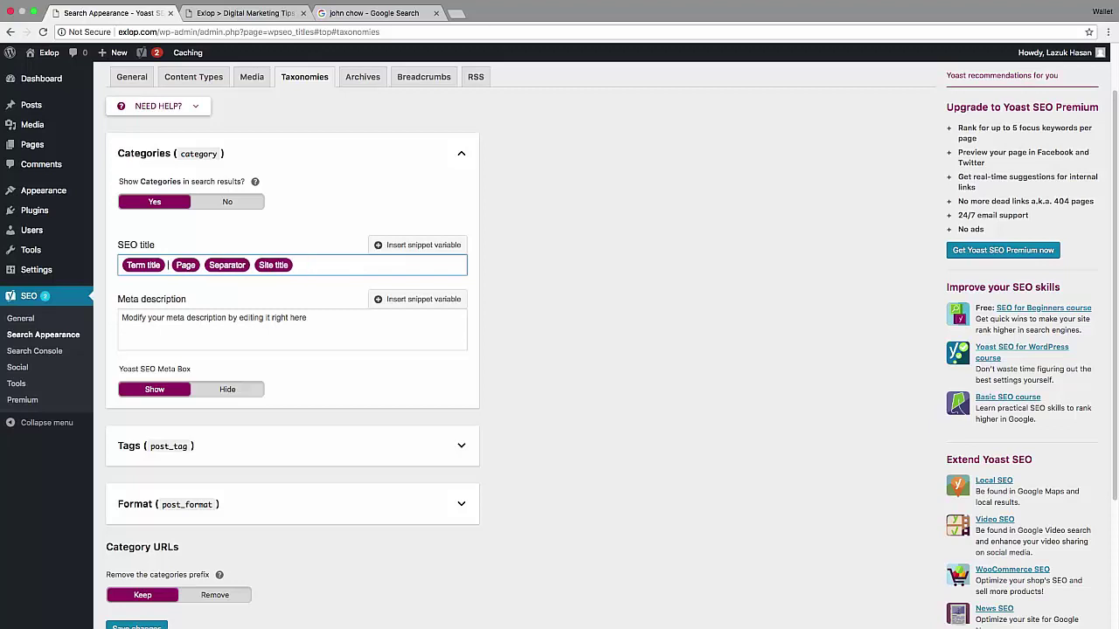
{"action": "double_click", "coordinate": [186, 267]}
{"action": "key", "text": "BackSpace"}
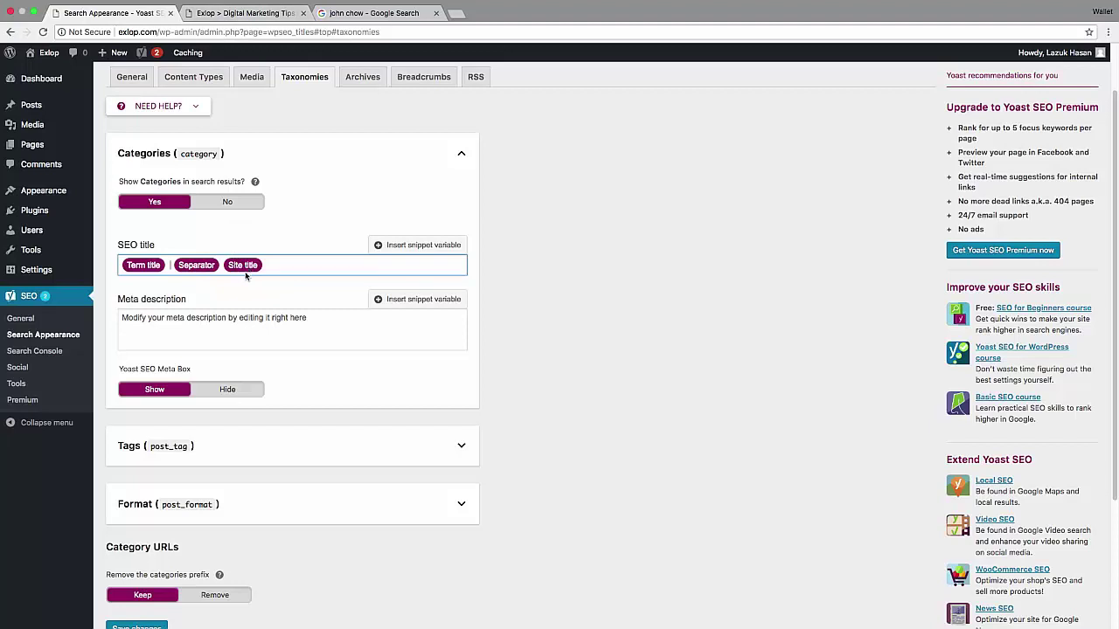
- Insert the %%category%% variable in the Categories meta description
{"action": "left_click", "coordinate": [163, 322]}
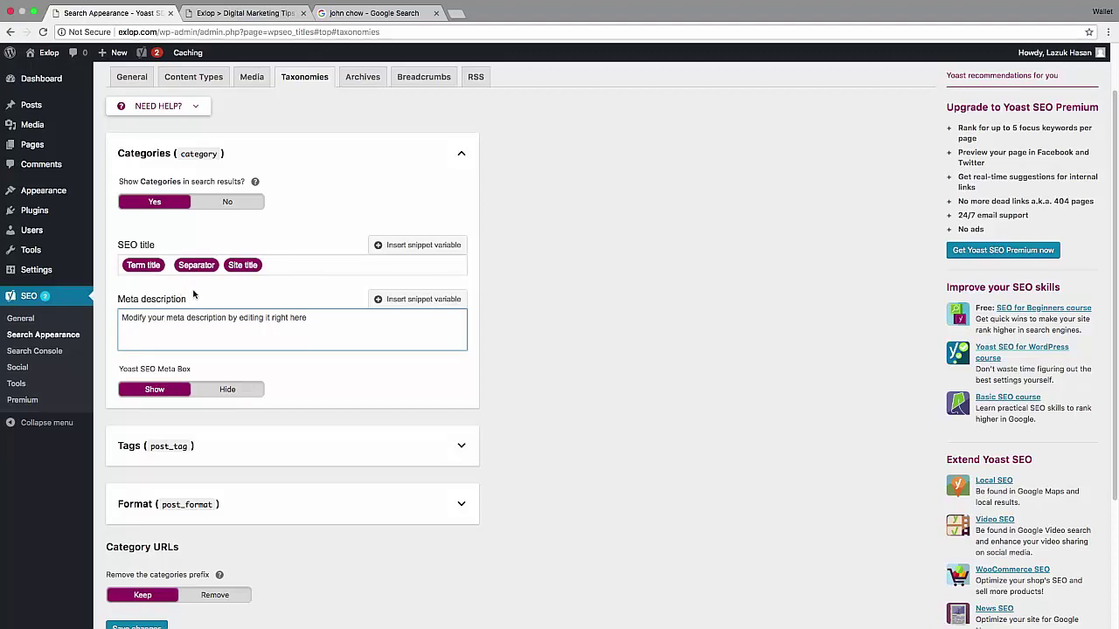
{"action": "type", "text": "%"}
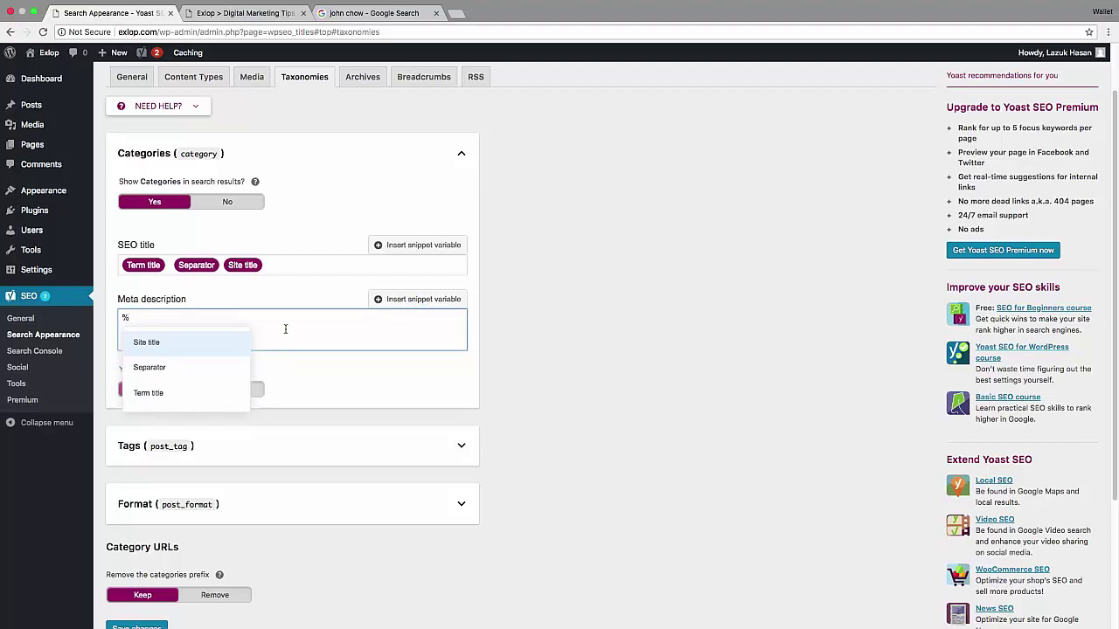
{"action": "type", "text": "%"}
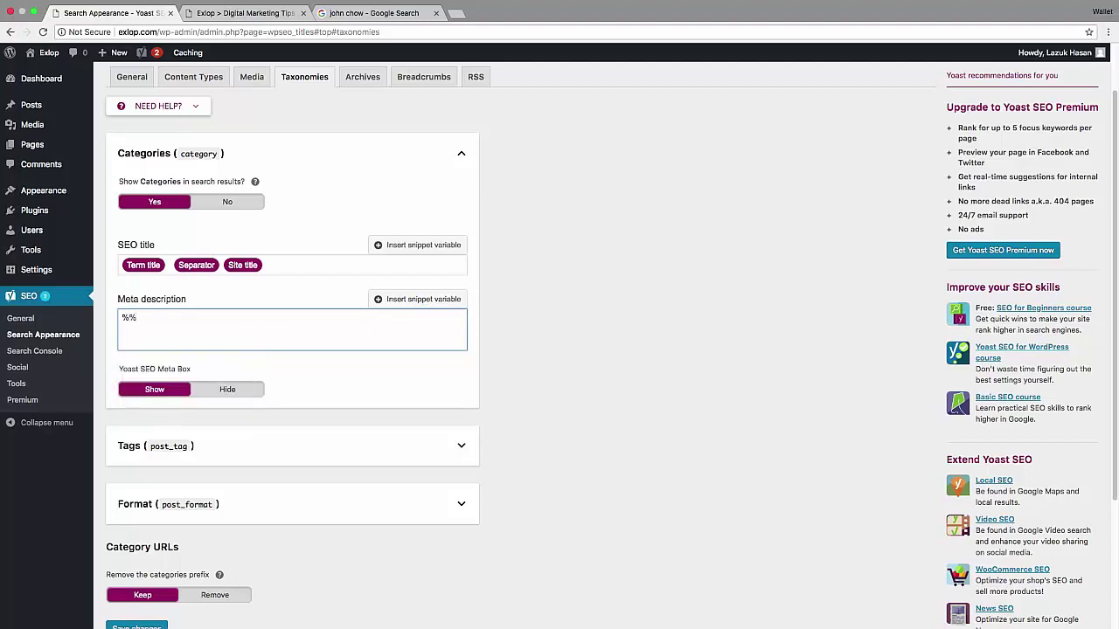
{"action": "type", "text": "category%%"}
{"action": "type", "text": "%%"}
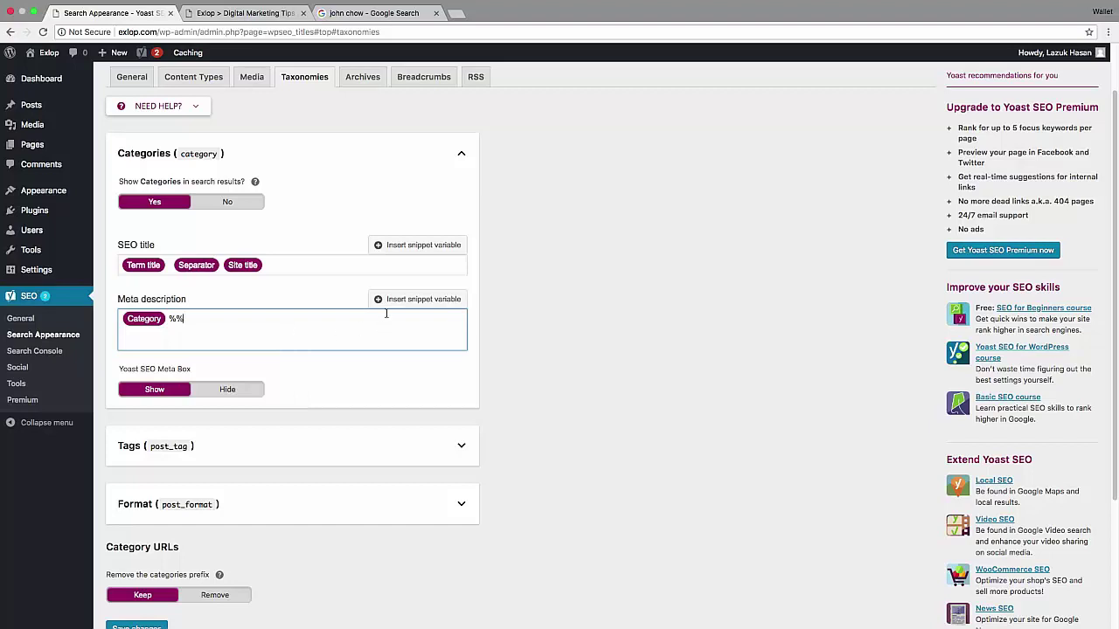
{"action": "type", "text": " %"}
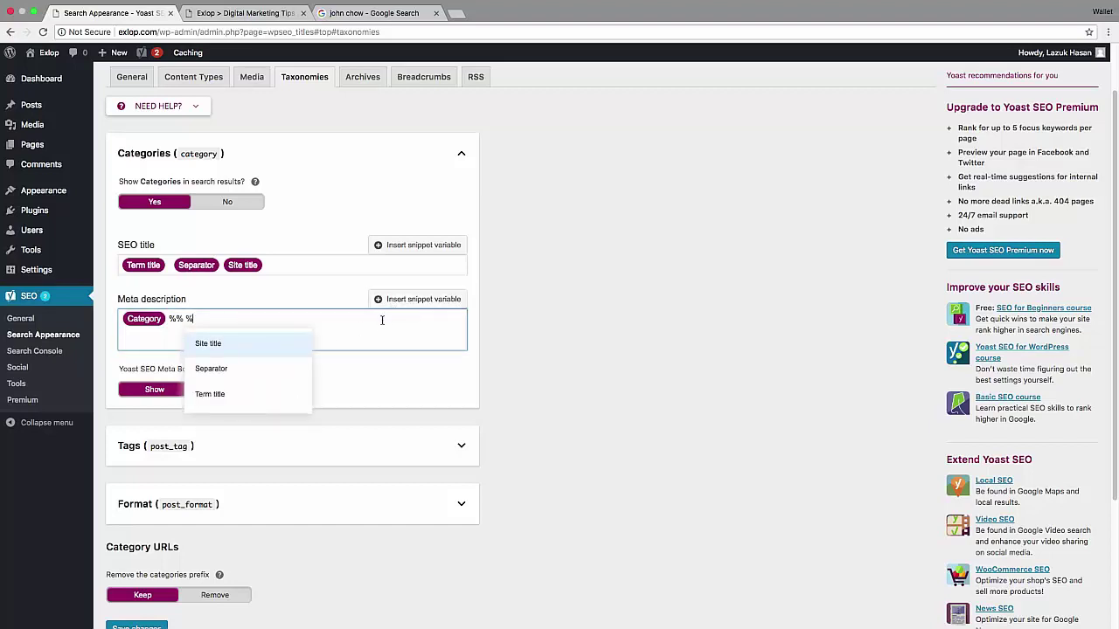
{"action": "key", "text": "BackSpace"}
{"action": "key", "text": "BackSpace"}
{"action": "key", "text": "BackSpace"}
{"action": "key", "text": "BackSpace"}
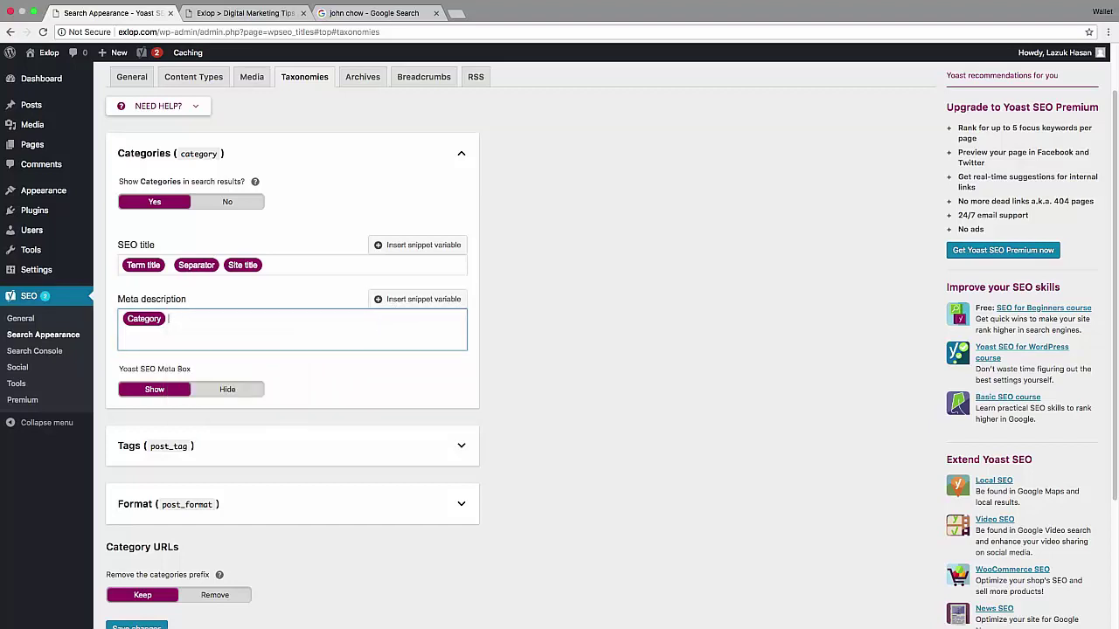
- Add the Separator variable and the %%description%% variable after Category in the Categories meta description
{"action": "type", "text": "%"}
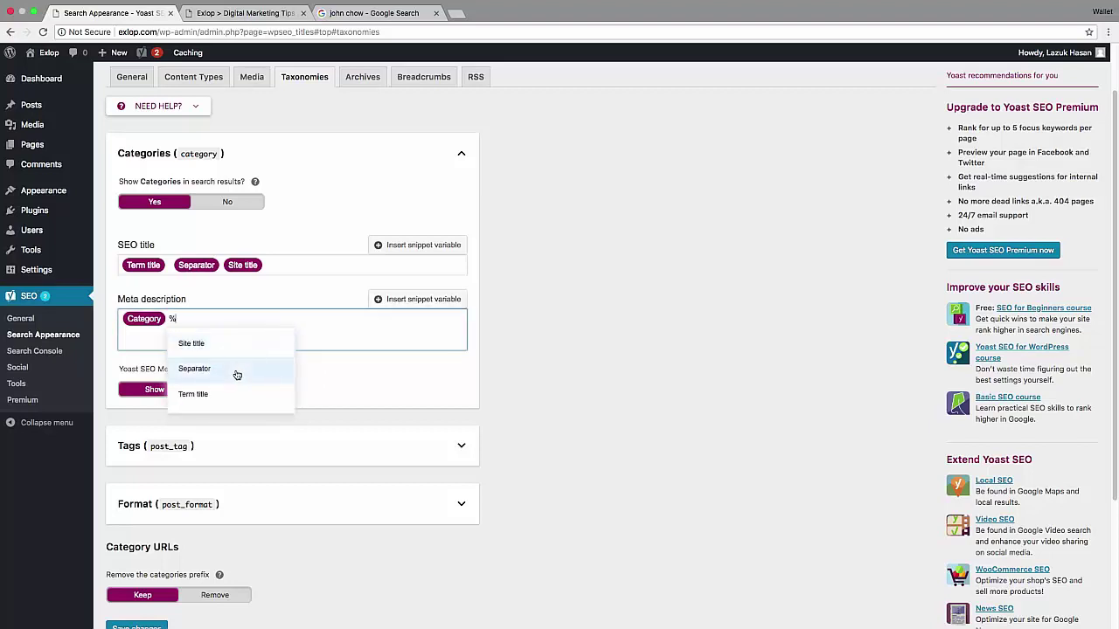
{"action": "left_click", "coordinate": [236, 374]}
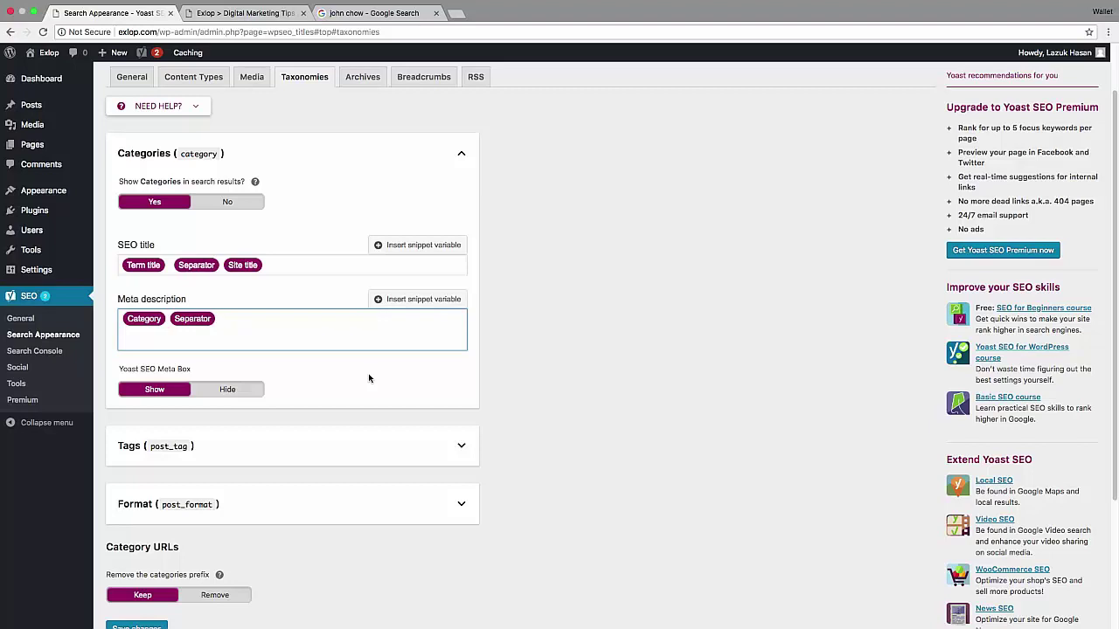
{"action": "type", "text": "%%"}
{"action": "key", "text": "Escape"}
{"action": "type", "text": "description%%"}
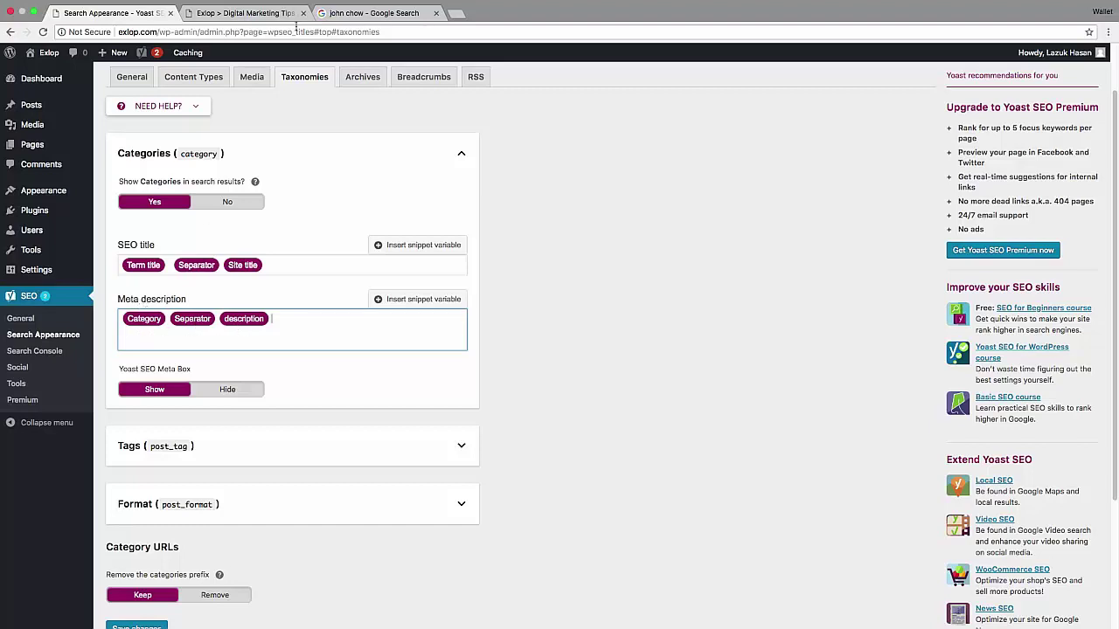
- Examine the description text under the first result in the open Google search, and return to the Yoast SEO settings
{"action": "left_click", "coordinate": [343, 13]}
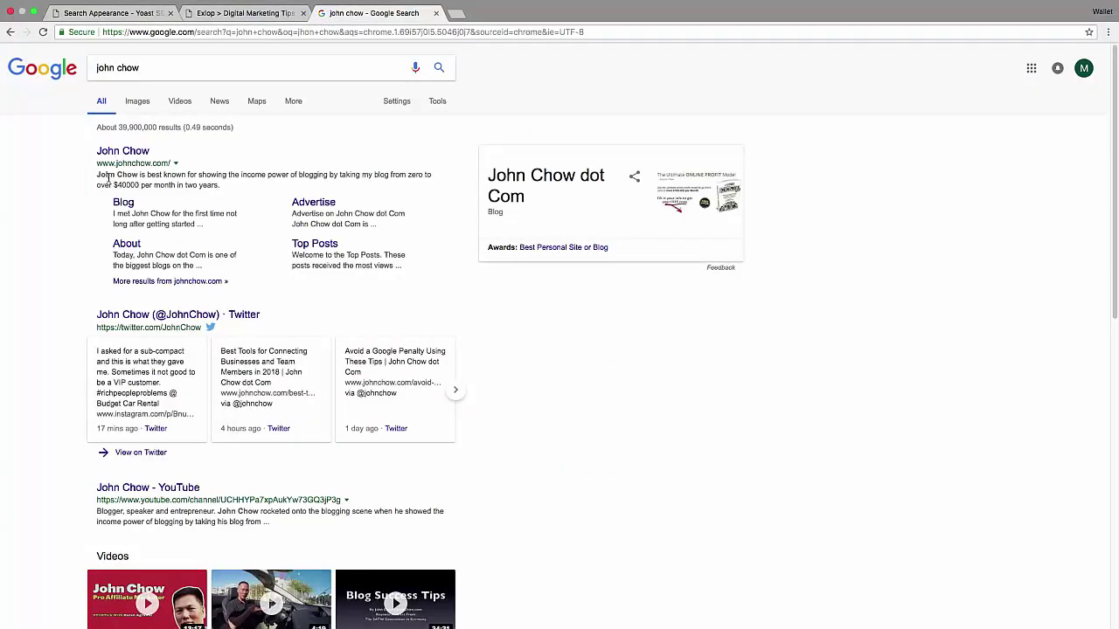
{"action": "left_click_drag", "start_coordinate": [97, 174], "coordinate": [218, 185]}
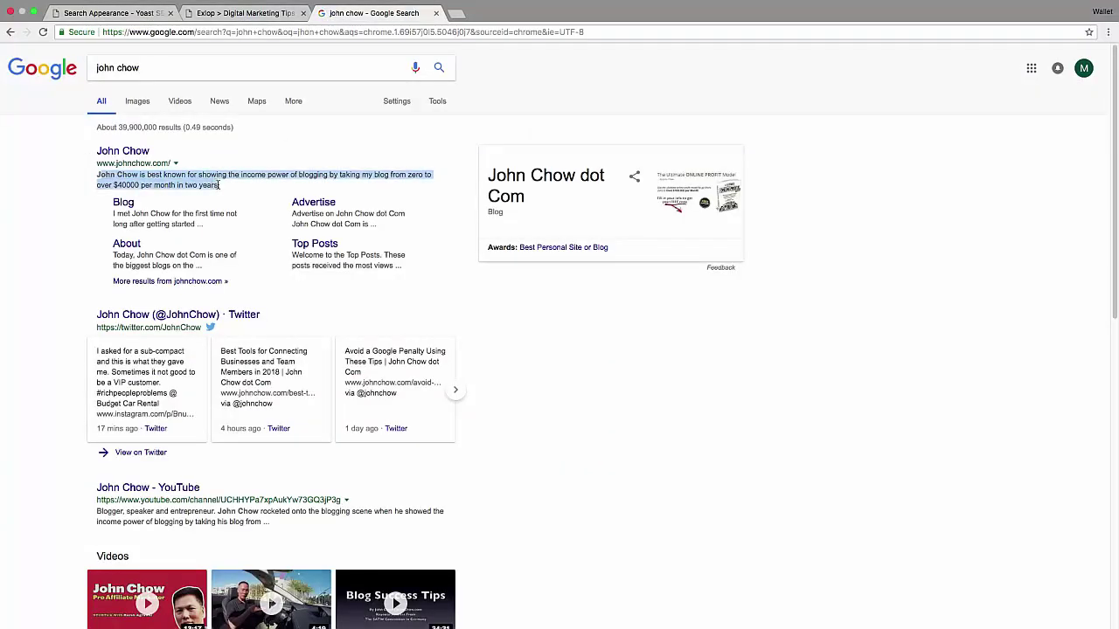
{"action": "left_click", "coordinate": [219, 186]}
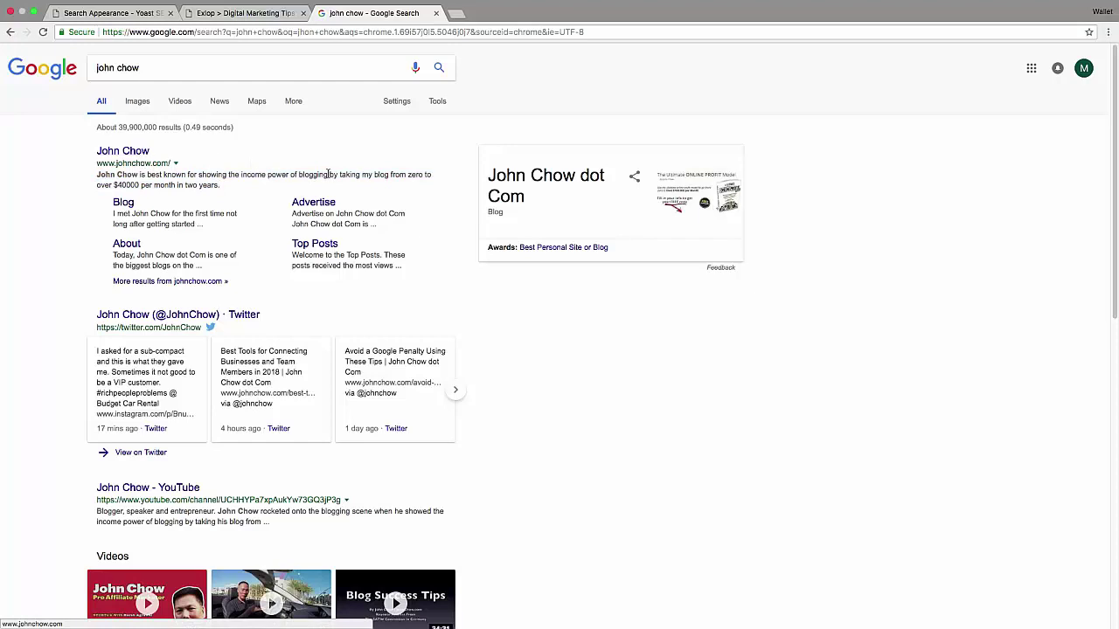
{"action": "left_click", "coordinate": [96, 13]}
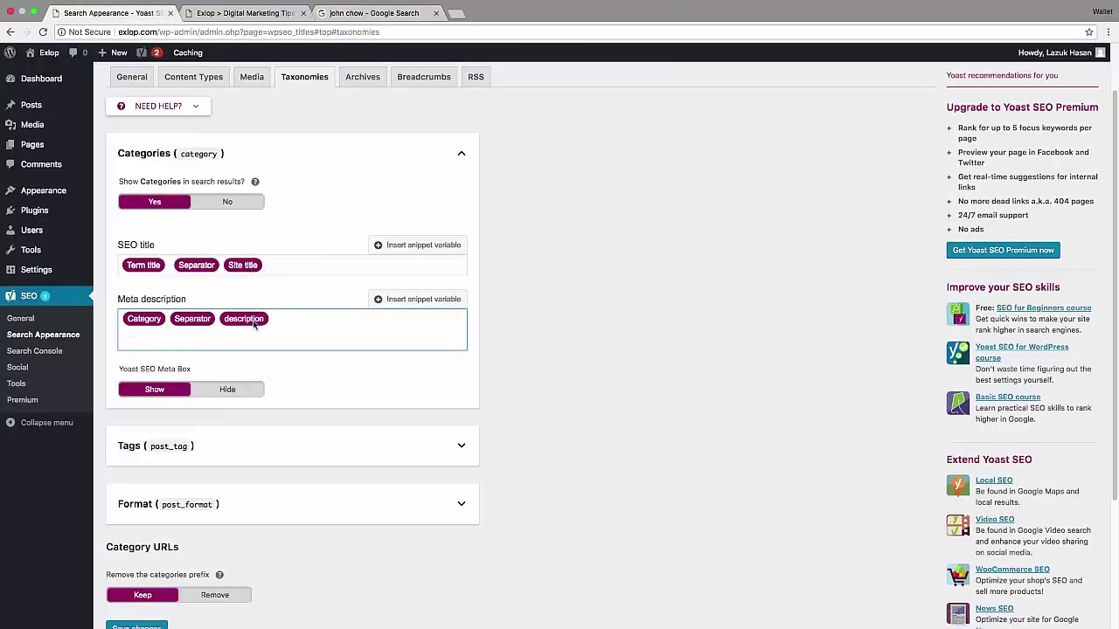
- Open the post Categories management page in a new browser tab
{"action": "mouse_move", "coordinate": [50, 112]}
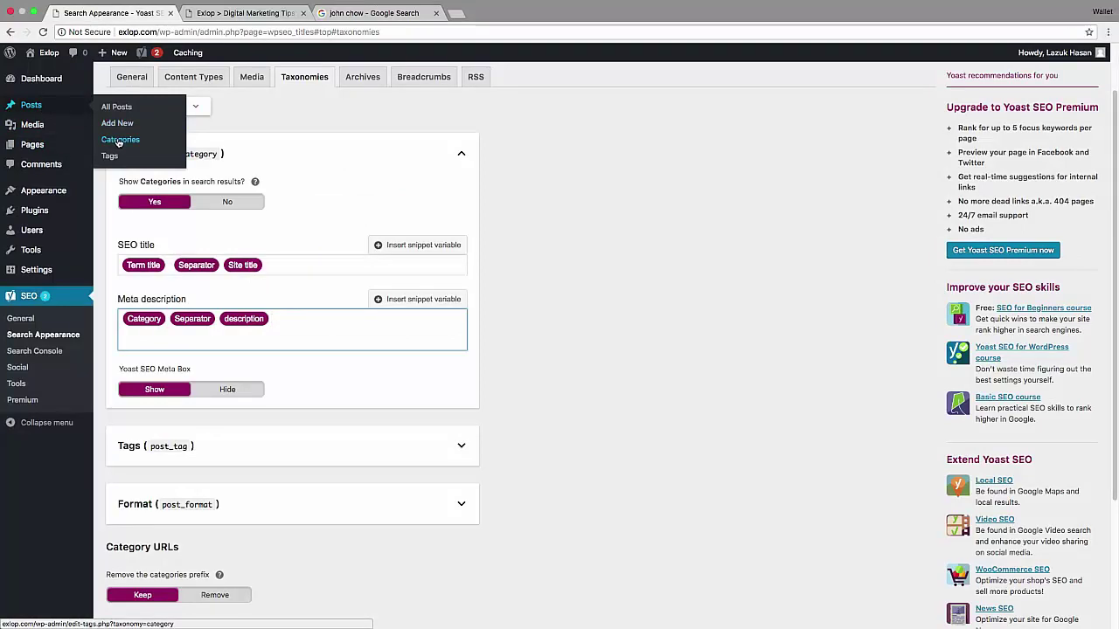
{"action": "right_click", "coordinate": [119, 142]}
{"action": "left_click", "coordinate": [158, 146]}
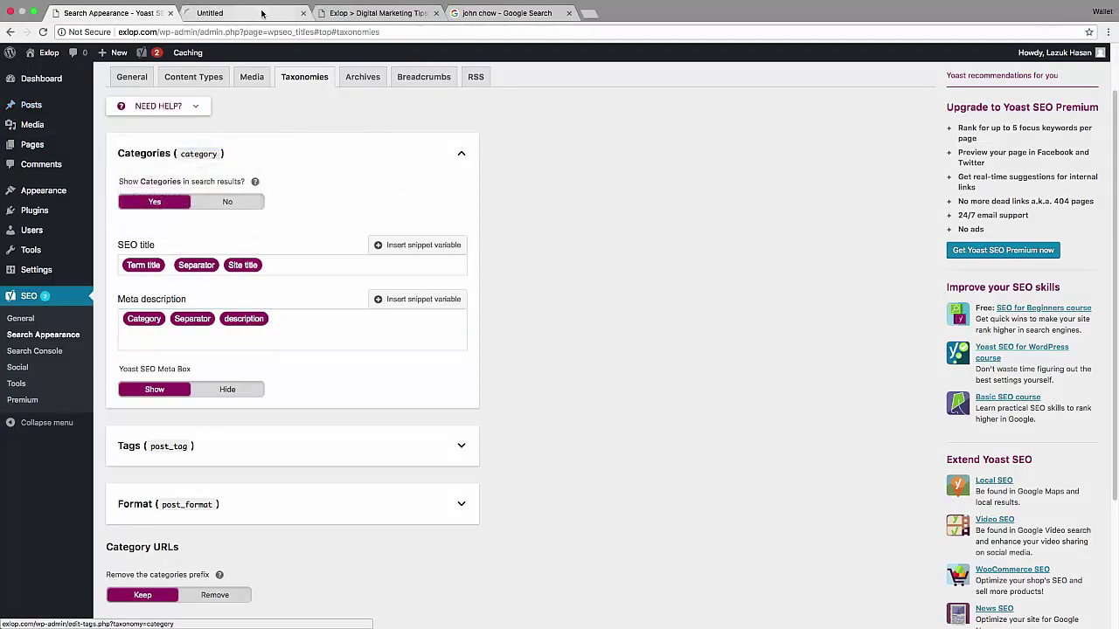
- On the Categories management page, name the new category TRAFFIC and start editing its description
{"action": "left_click", "coordinate": [262, 12]}
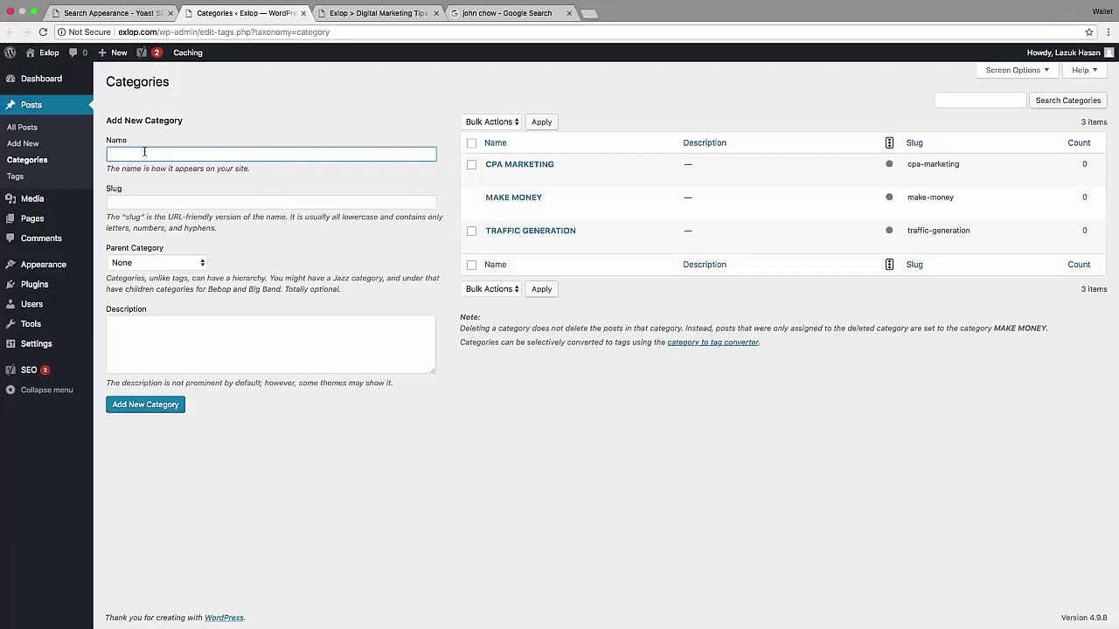
{"action": "left_click", "coordinate": [150, 350]}
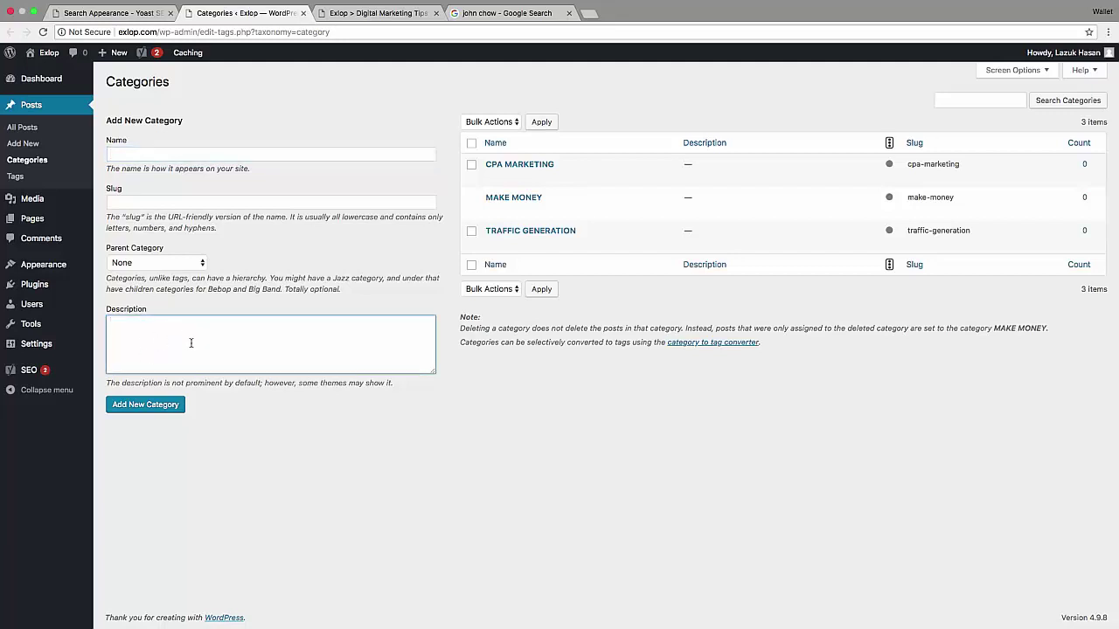
{"action": "left_click", "coordinate": [186, 155]}
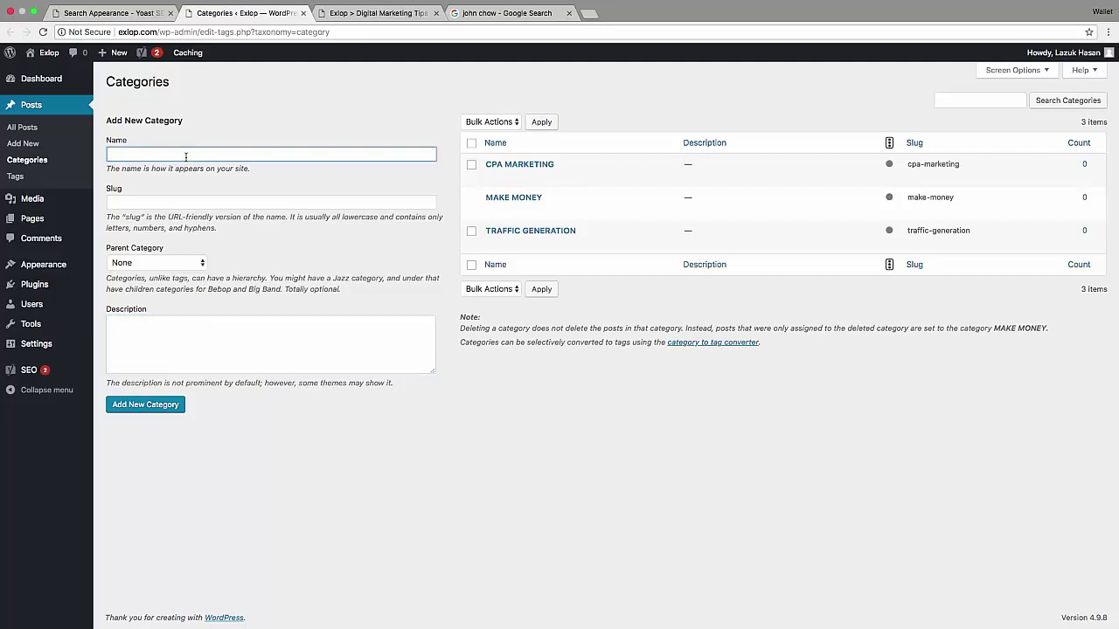
{"action": "type", "text": "TRAFFIC"}
{"action": "left_click", "coordinate": [219, 318]}
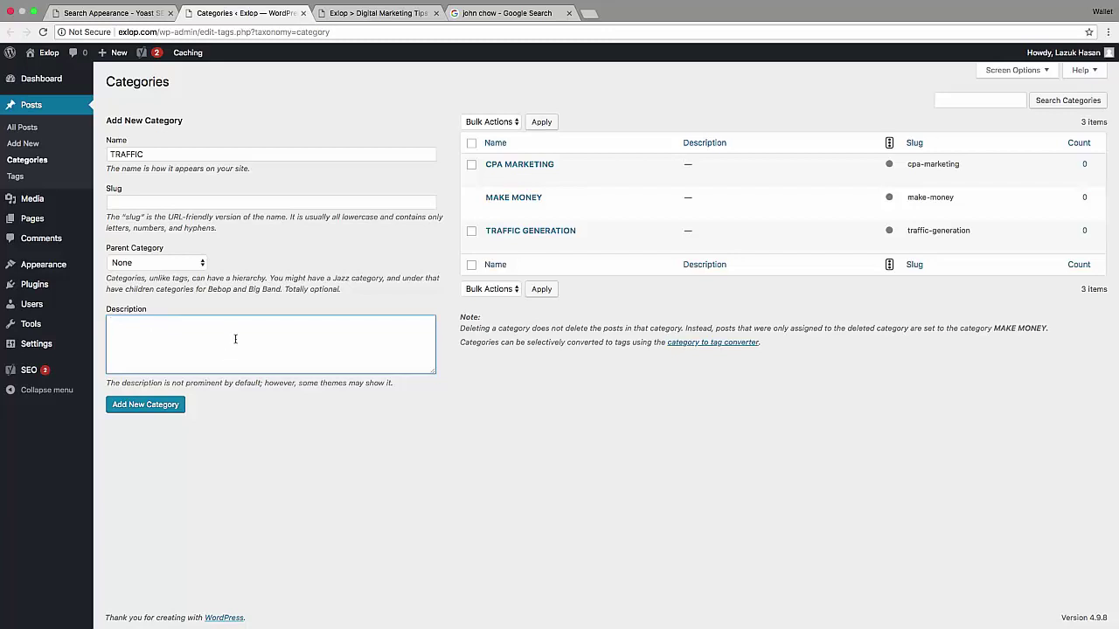
{"action": "type", "text": "This is the traffic generation"}
{"action": "key", "text": "BackSpace"}
{"action": "key", "text": "BackSpace"}
{"action": "key", "text": "BackSpace"}
{"action": "key", "text": "BackSpace"}
{"action": "key", "text": "BackSpace"}
{"action": "key", "text": "BackSpace"}
{"action": "key", "text": "BackSpace"}
{"action": "key", "text": "BackSpace"}
{"action": "key", "text": "BackSpace"}
{"action": "key", "text": "BackSpace"}
{"action": "key", "text": "BackSpace"}
{"action": "key", "text": "BackSpace"}
{"action": "key", "text": "BackSpace"}
{"action": "key", "text": "BackSpace"}
{"action": "key", "text": "BackSpace"}
{"action": "key", "text": "BackSpace"}
{"action": "key", "text": "BackSpace"}
{"action": "key", "text": "BackSpace"}
{"action": "key", "text": "BackSpace"}
{"action": "key", "text": "BackSpace"}
{"action": "key", "text": "BackSpace"}
{"action": "key", "text": "BackSpace"}
{"action": "key", "text": "BackSpace"}
{"action": "key", "text": "BackSpace"}
{"action": "key", "text": "BackSpace"}
{"action": "key", "text": "BackSpace"}
{"action": "key", "text": "BackSpace"}
{"action": "key", "text": "BackSpace"}
{"action": "key", "text": "BackSpace"}
{"action": "key", "text": "BackSpace"}
- Describe the TRAFFIC category as "If you want to learn traffic secret then follow this." and add it to the site
{"action": "type", "text": "If you want to learn traffic secret then follow this"}
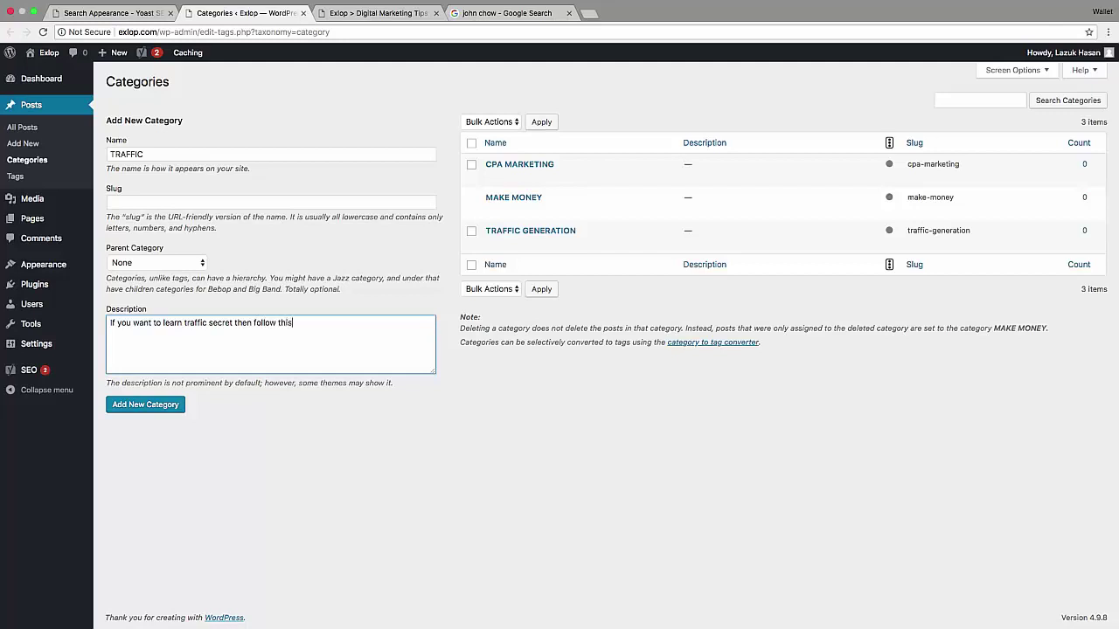
{"action": "type", "text": " po"}
{"action": "key", "text": "BackSpace"}
{"action": "key", "text": "BackSpace"}
{"action": "left_click", "coordinate": [160, 407]}
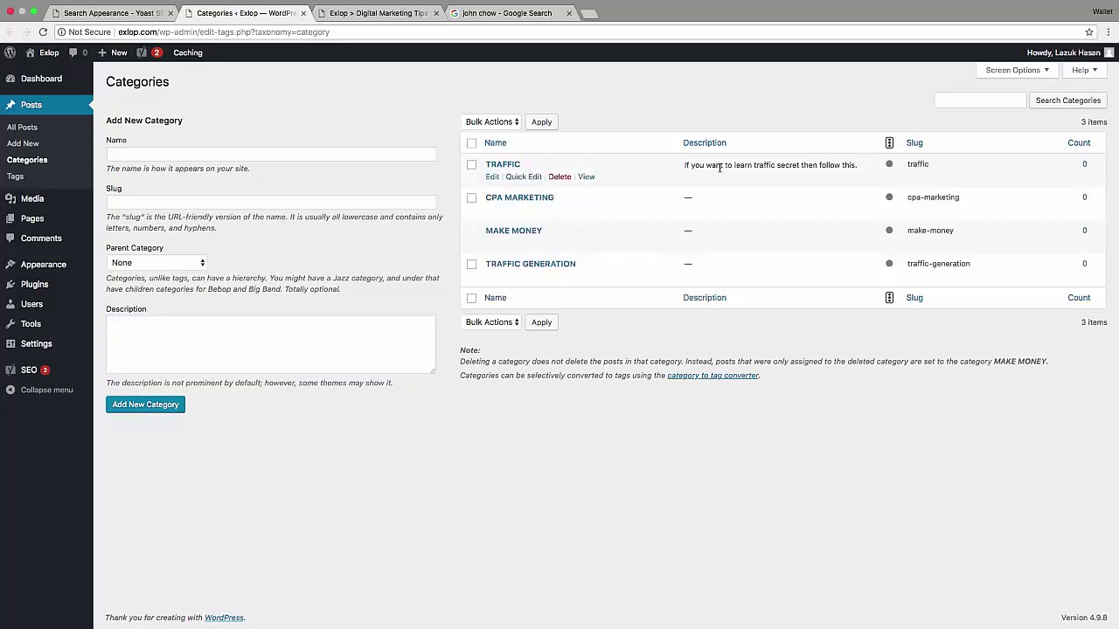
- Examine the TRAFFIC category's description in the category list, and return to the Yoast SEO search appearance settings
{"action": "left_click_drag", "start_coordinate": [858, 172], "coordinate": [684, 169]}
{"action": "left_click", "coordinate": [685, 168]}
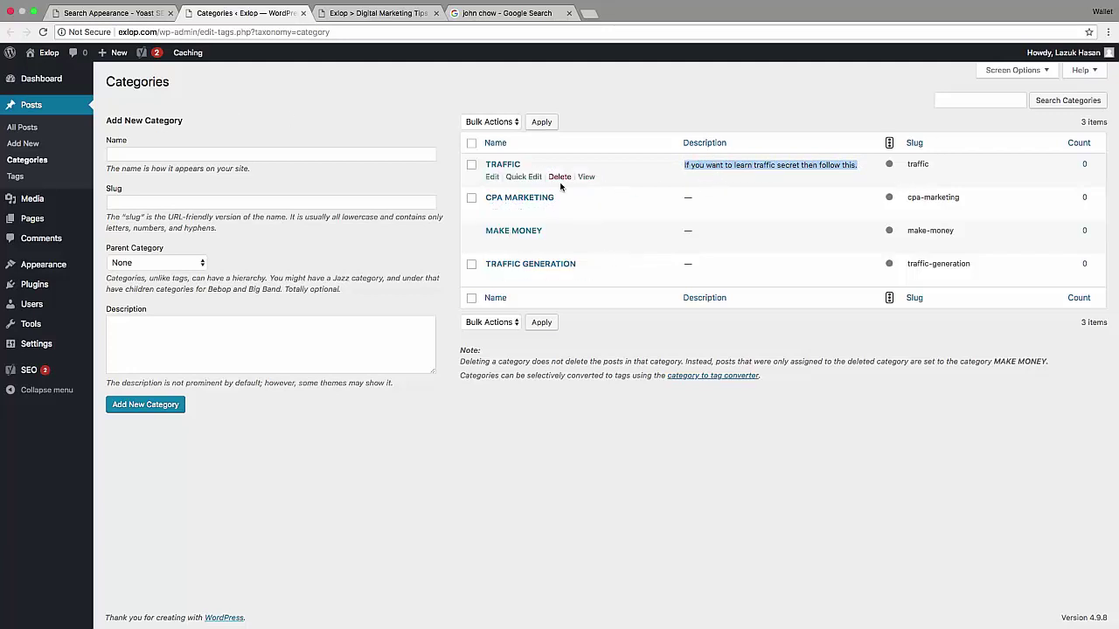
{"action": "left_click", "coordinate": [96, 12]}
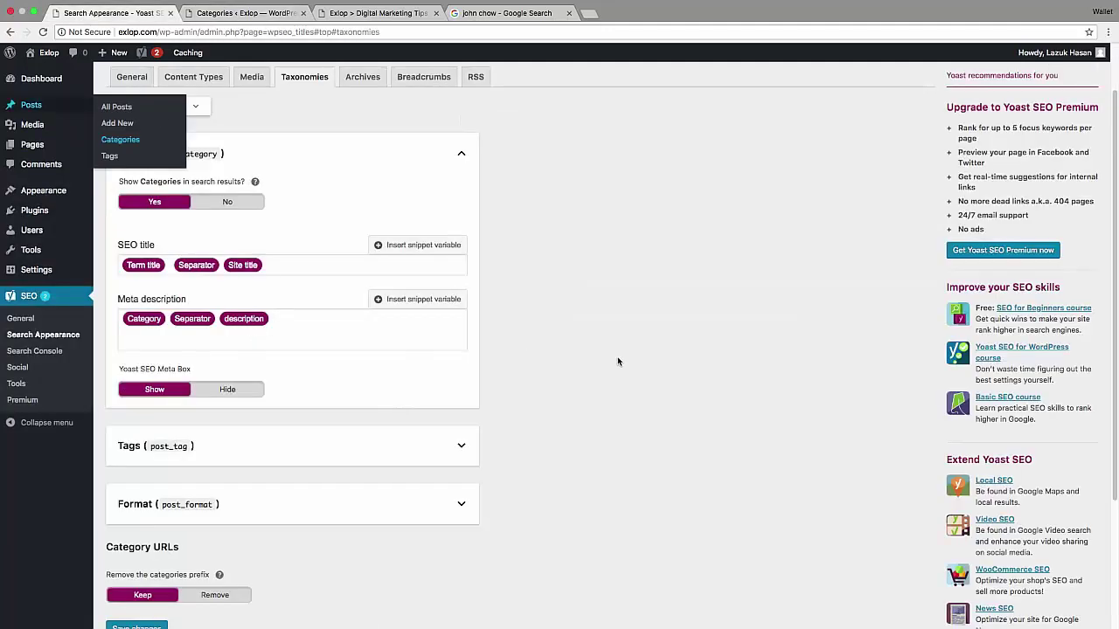
- In the Tags taxonomy settings, set Show Tags in search results to No and collapse the section
{"action": "scroll", "coordinate": [617, 360], "scroll_direction": "down", "scroll_amount": 2}
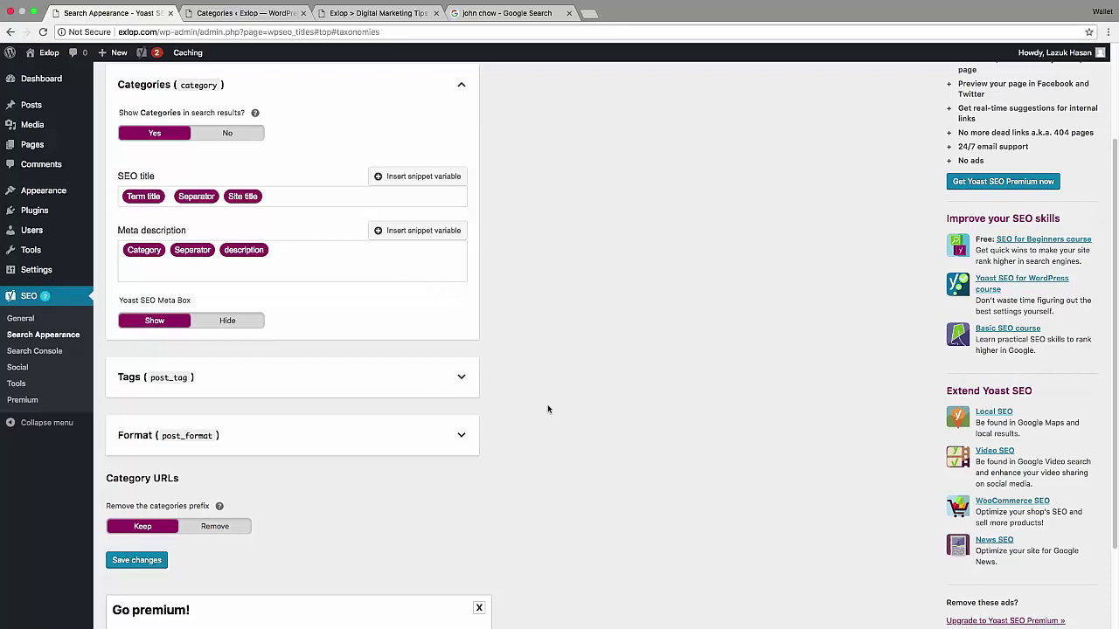
{"action": "scroll", "coordinate": [547, 401], "scroll_direction": "down", "scroll_amount": 1}
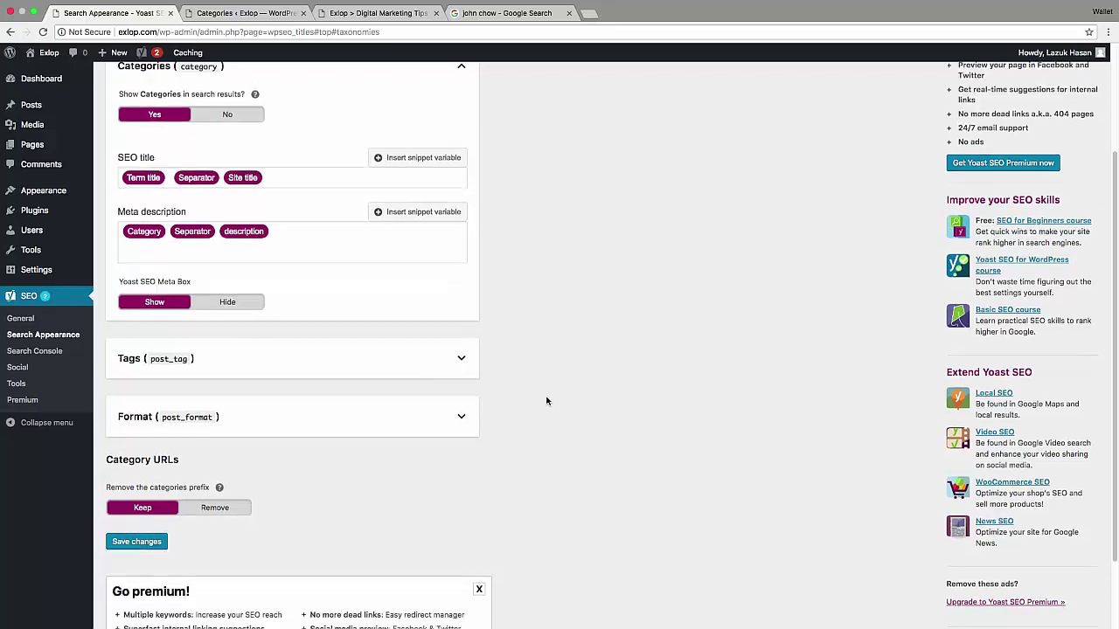
{"action": "left_click", "coordinate": [341, 360]}
{"action": "scroll", "coordinate": [543, 385], "scroll_direction": "down", "scroll_amount": 3}
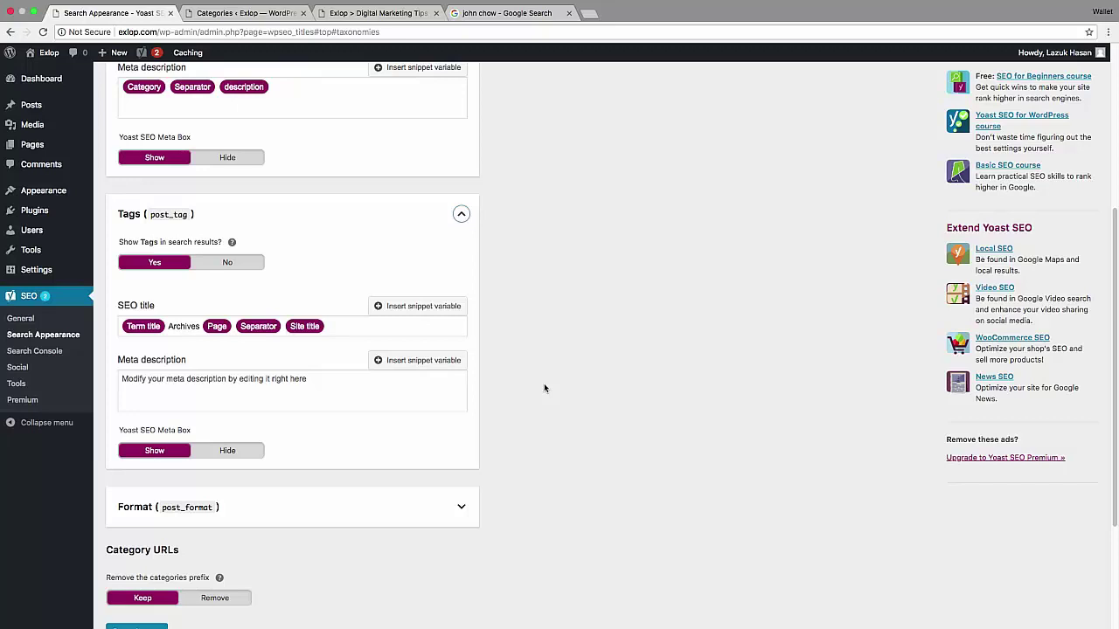
{"action": "left_click", "coordinate": [544, 388]}
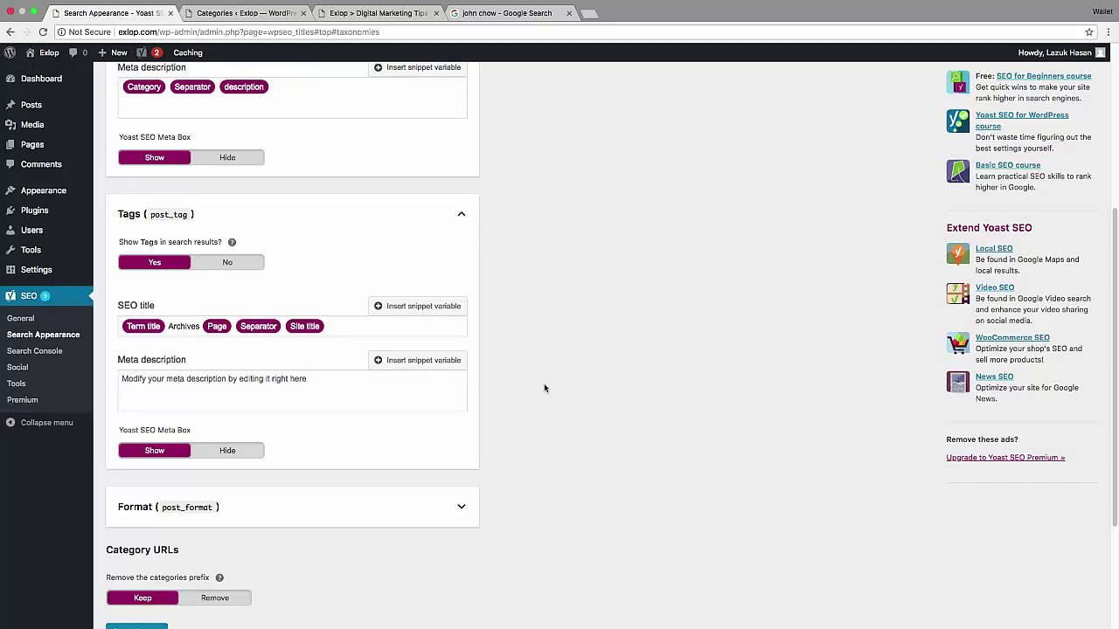
{"action": "left_click", "coordinate": [229, 265]}
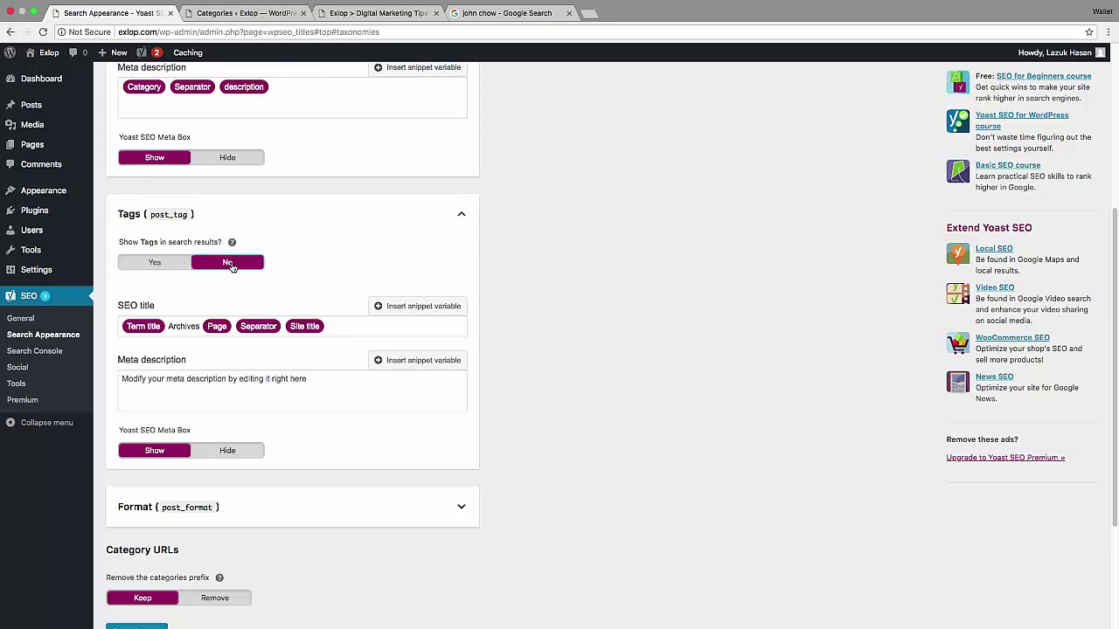
{"action": "left_click", "coordinate": [462, 217]}
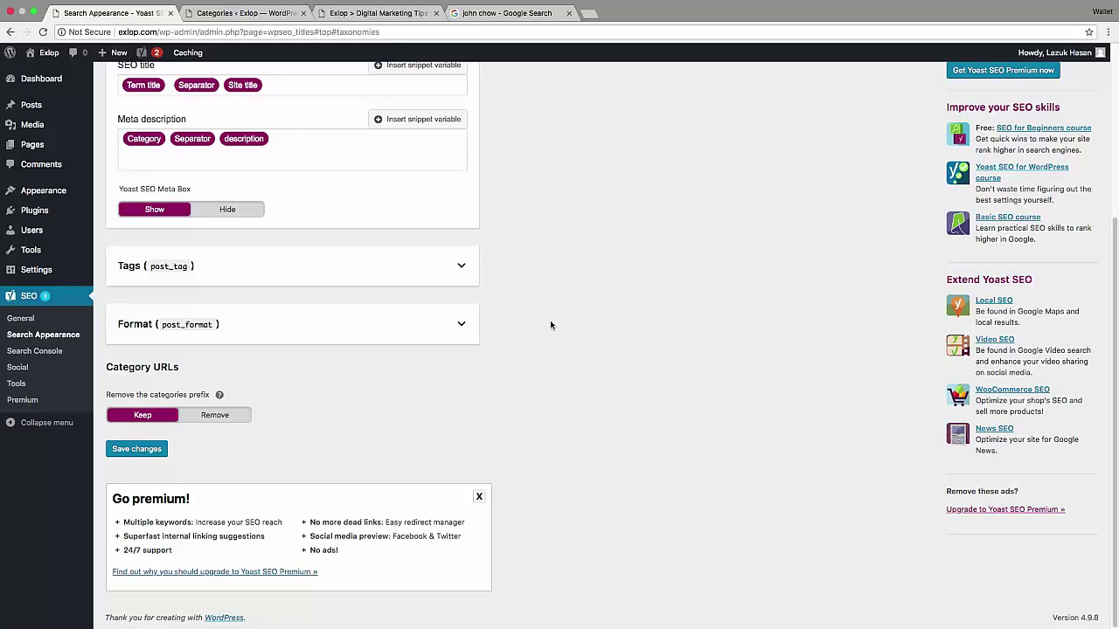
- Review the Tags section once more and look over the Categories settings above it
{"action": "left_click", "coordinate": [460, 267]}
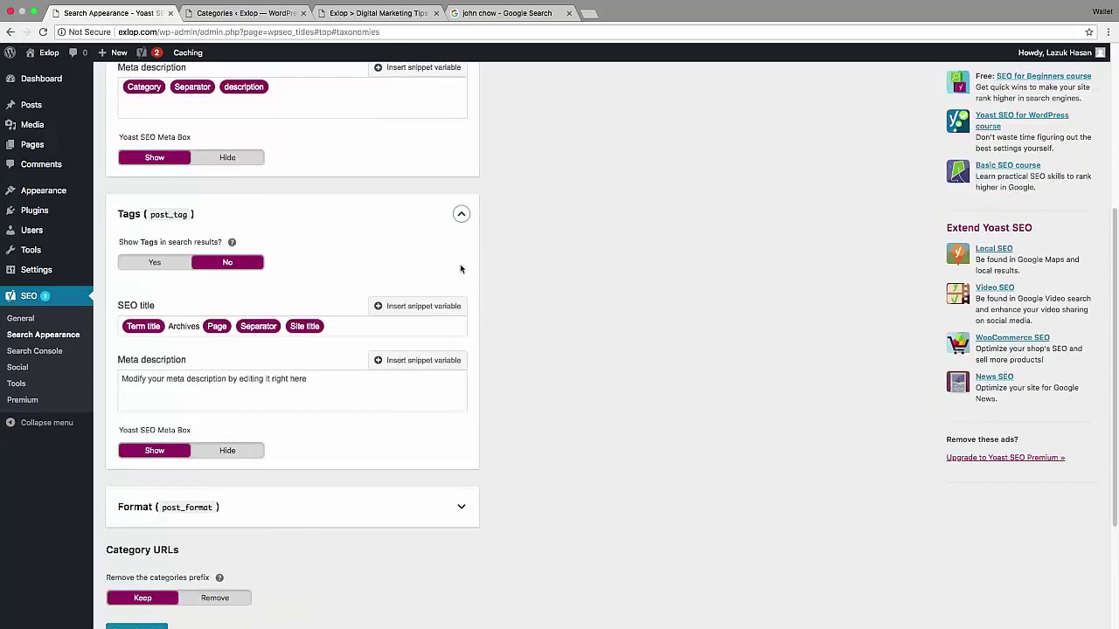
{"action": "left_click", "coordinate": [462, 216]}
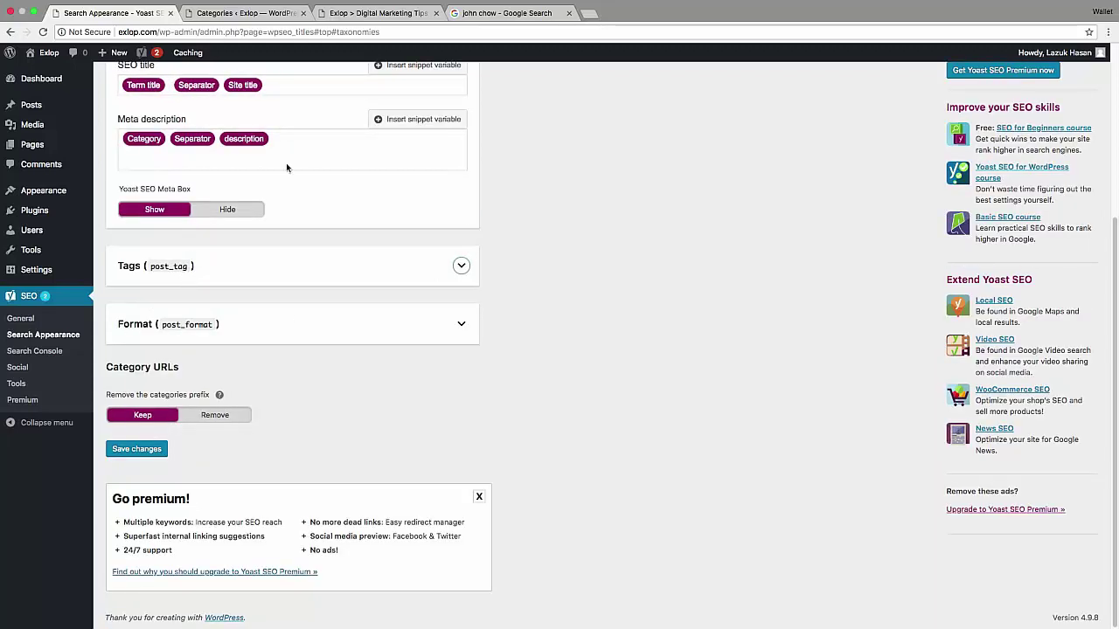
{"action": "scroll", "coordinate": [253, 166], "scroll_direction": "up", "scroll_amount": 2}
{"action": "scroll", "coordinate": [220, 172], "scroll_direction": "up", "scroll_amount": 2}
{"action": "scroll", "coordinate": [273, 237], "scroll_direction": "down", "scroll_amount": 4}
- Set Format-based archives to Disabled in the Format taxonomy settings, and leave the Tags and Format sections collapsed
{"action": "left_click", "coordinate": [466, 326]}
{"action": "scroll", "coordinate": [525, 323], "scroll_direction": "down", "scroll_amount": 4}
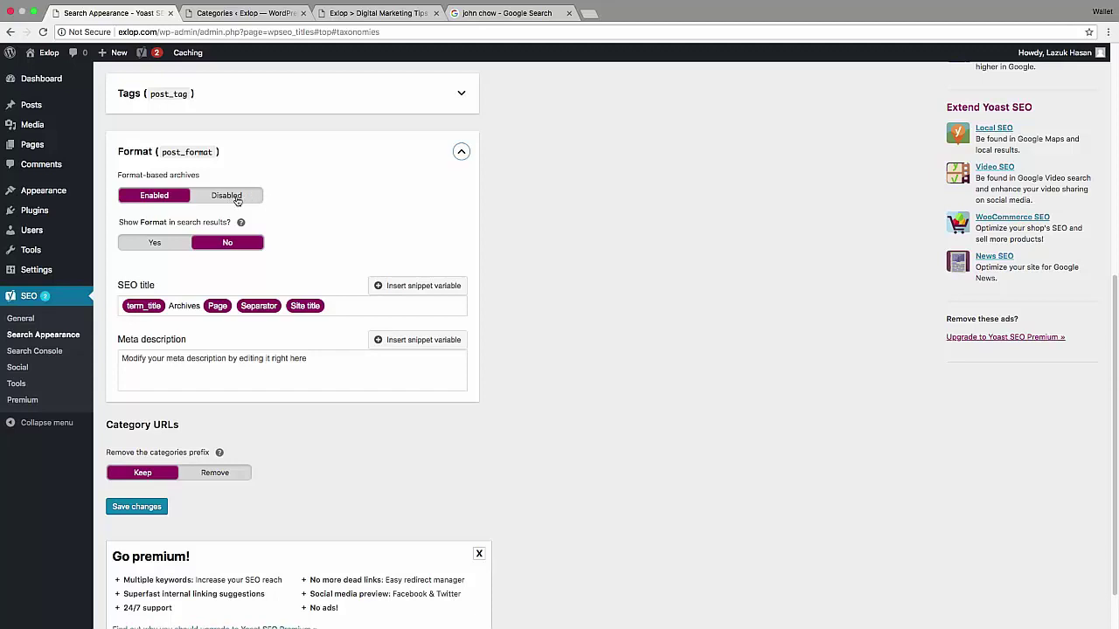
{"action": "left_click", "coordinate": [230, 198]}
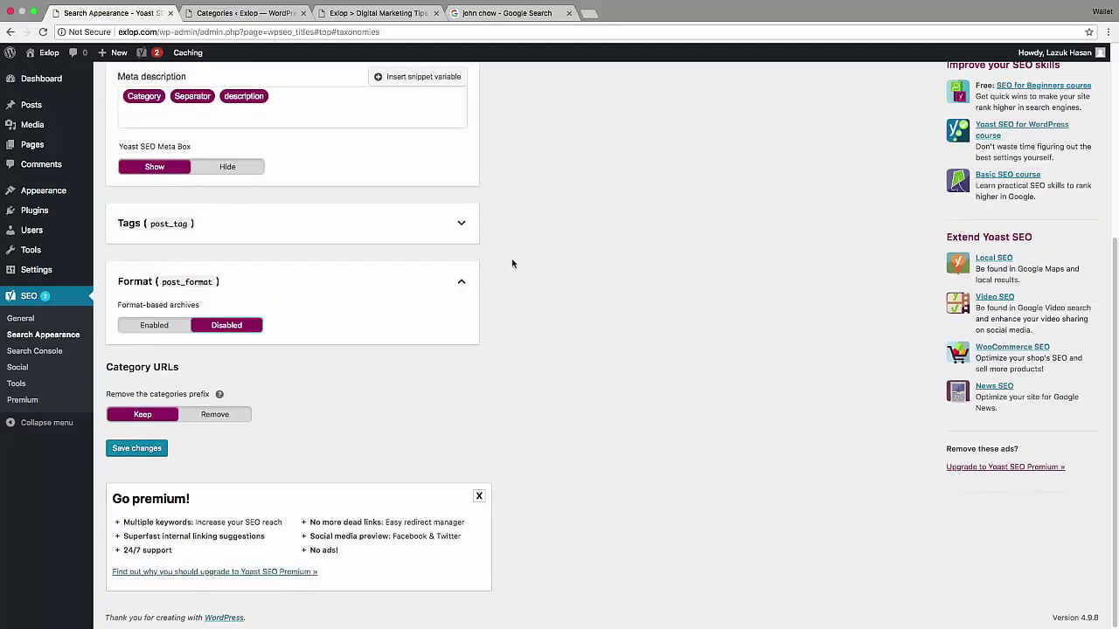
{"action": "left_click", "coordinate": [462, 227]}
{"action": "scroll", "coordinate": [509, 290], "scroll_direction": "down", "scroll_amount": 3}
{"action": "scroll", "coordinate": [509, 295], "scroll_direction": "down", "scroll_amount": 1}
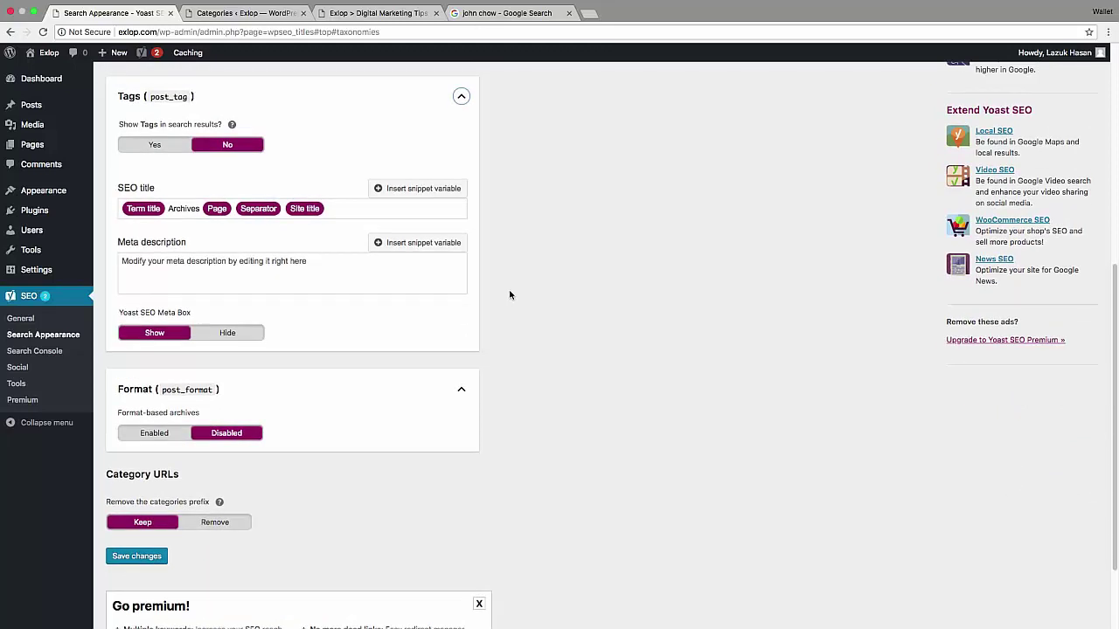
{"action": "left_click", "coordinate": [461, 80]}
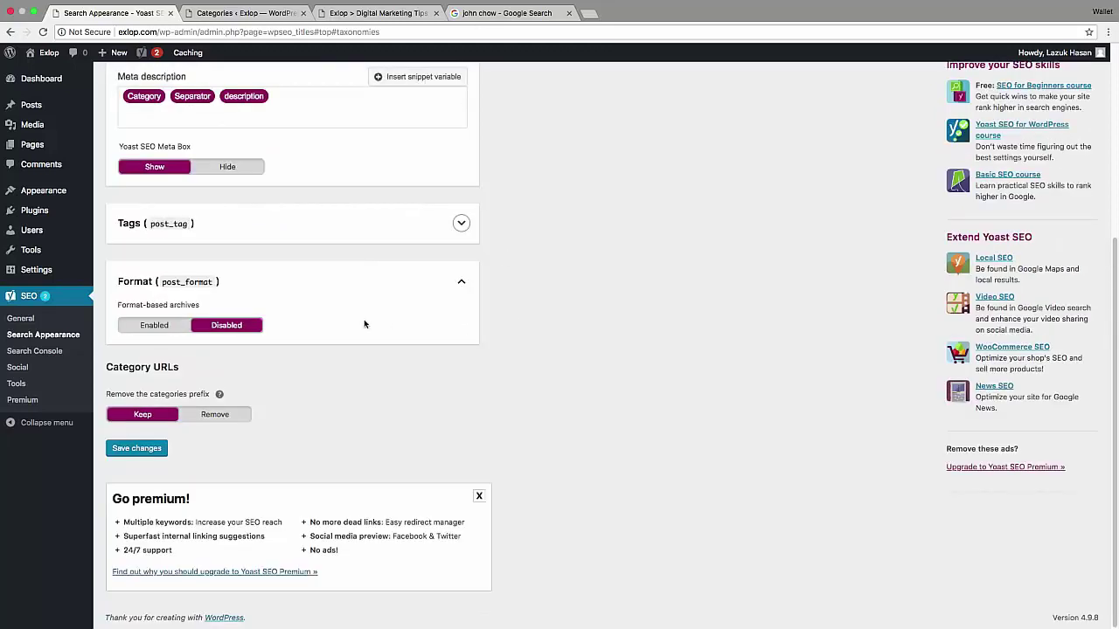
{"action": "left_click", "coordinate": [460, 281]}
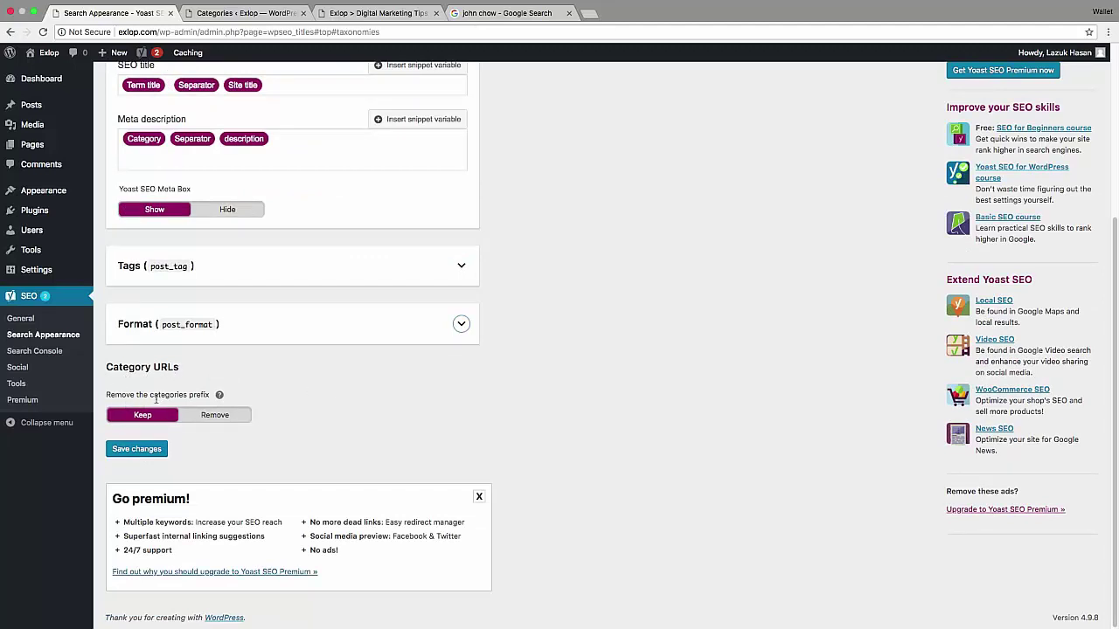
- Set the Category URLs option for the categories prefix to Remove and save the taxonomy settings
{"action": "double_click", "coordinate": [203, 395]}
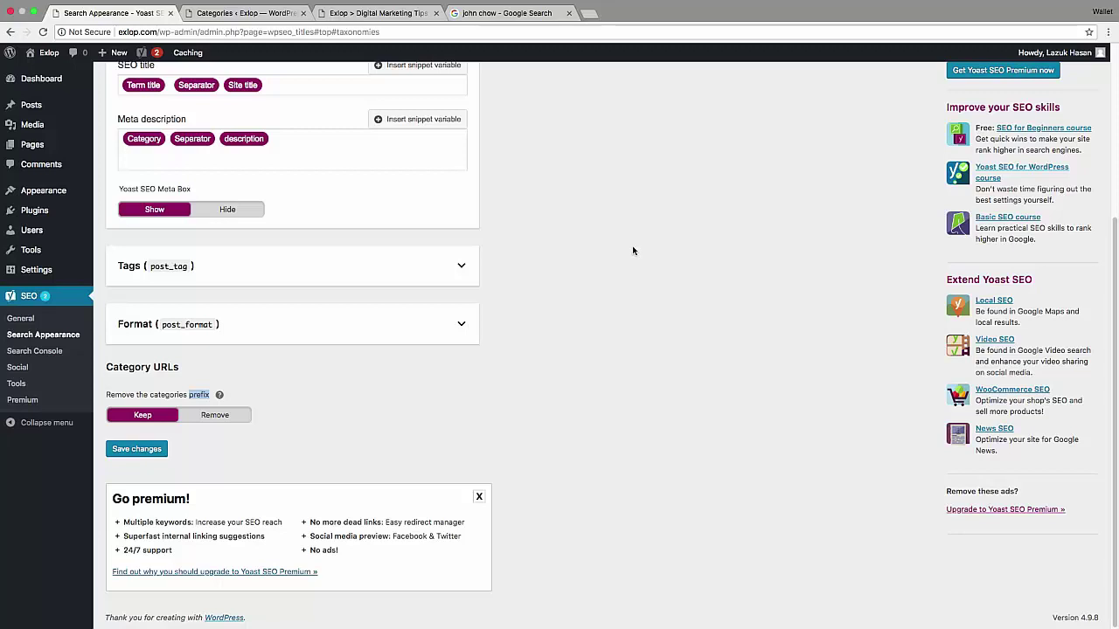
{"action": "mouse_move", "coordinate": [150, 396]}
{"action": "left_mouse_down"}
{"action": "mouse_move", "coordinate": [187, 398]}
{"action": "mouse_move", "coordinate": [152, 398]}
{"action": "left_mouse_up"}
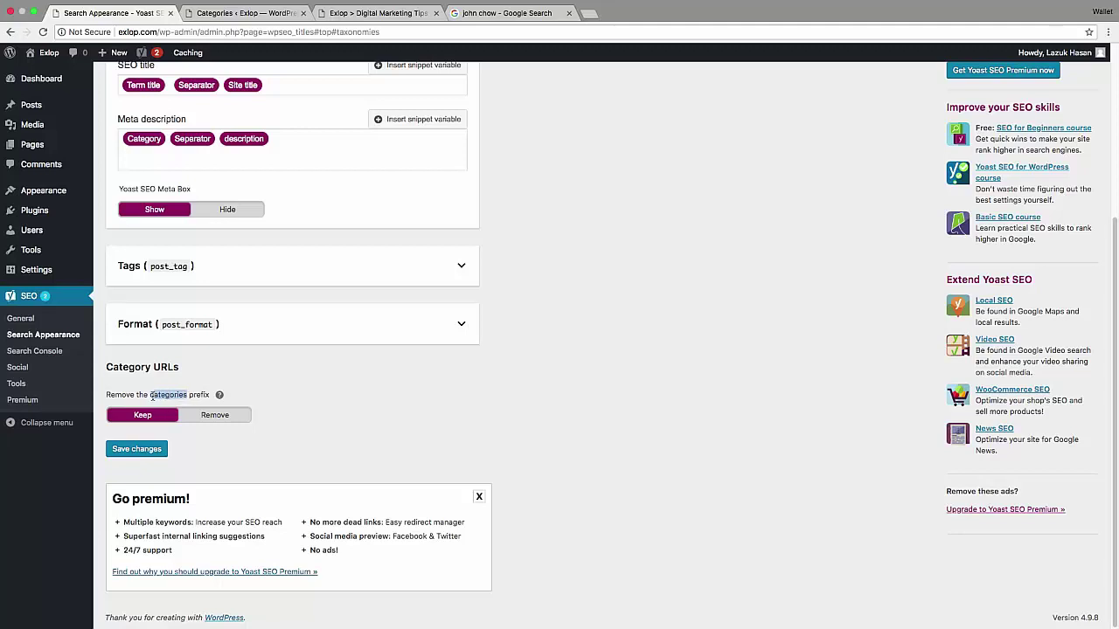
{"action": "left_click", "coordinate": [525, 399]}
{"action": "left_click", "coordinate": [216, 416]}
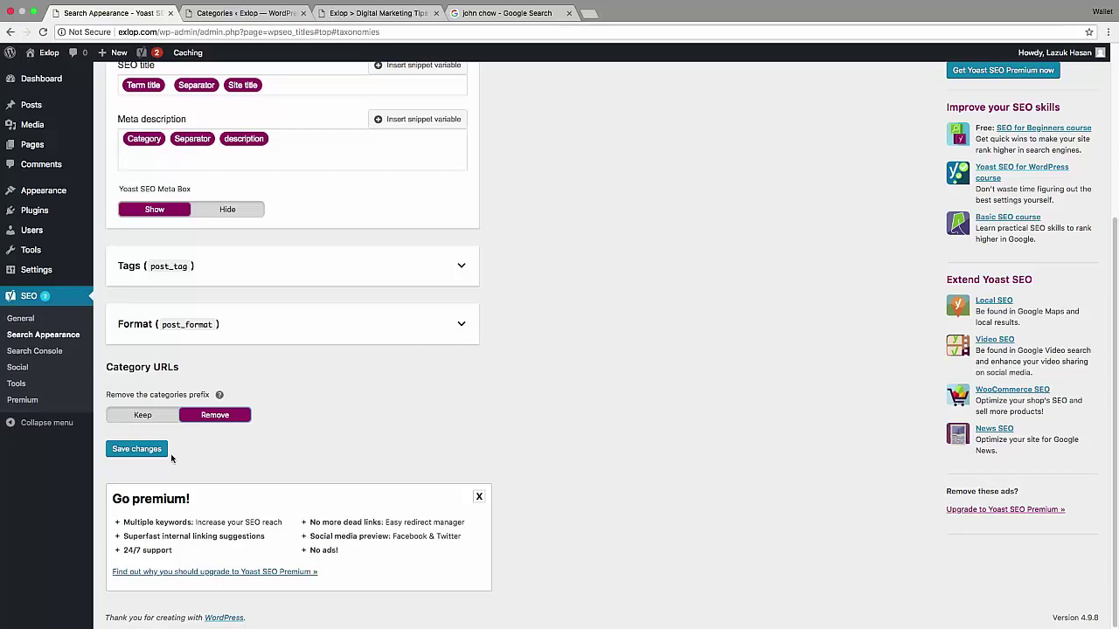
{"action": "left_click", "coordinate": [142, 452]}
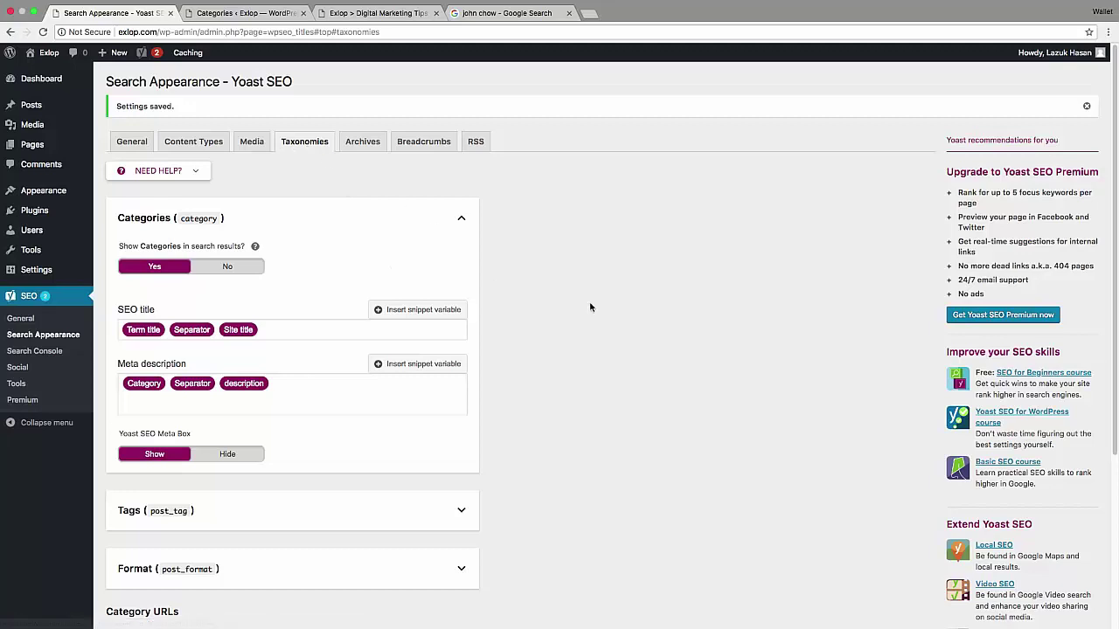
{"action": "scroll", "coordinate": [635, 330], "scroll_direction": "down", "scroll_amount": 3}
{"action": "scroll", "coordinate": [636, 330], "scroll_direction": "up", "scroll_amount": 3}
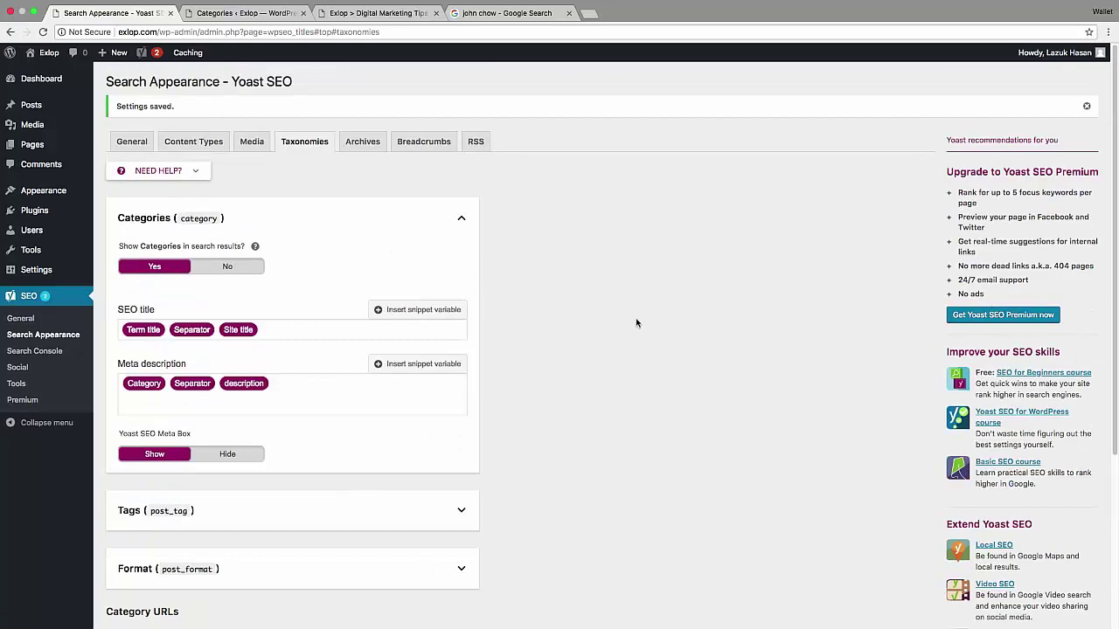